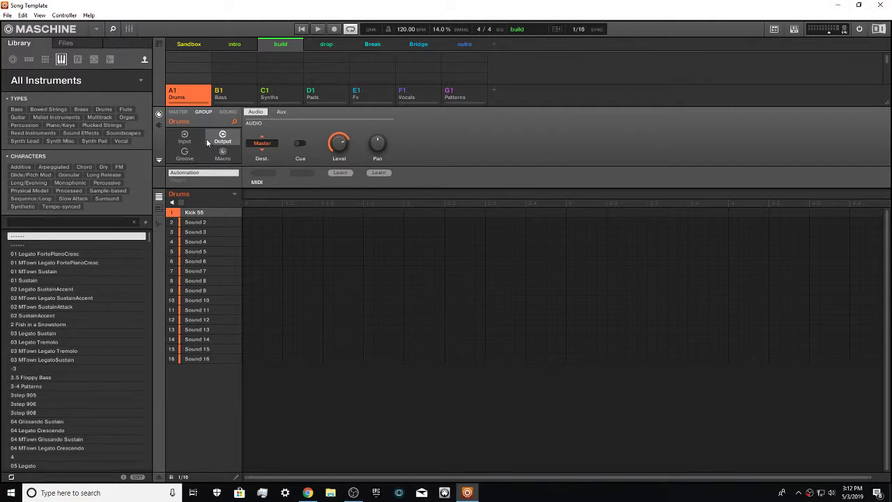
# - Browse the effect plug-ins available for the empty slot after the Sampler on the Kick 55 sound
pyautogui.click(159, 124)
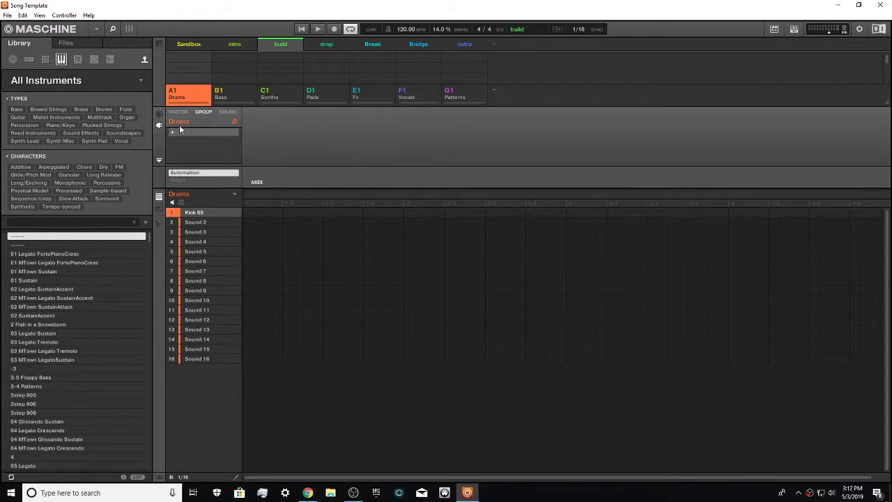
pyautogui.click(224, 113)
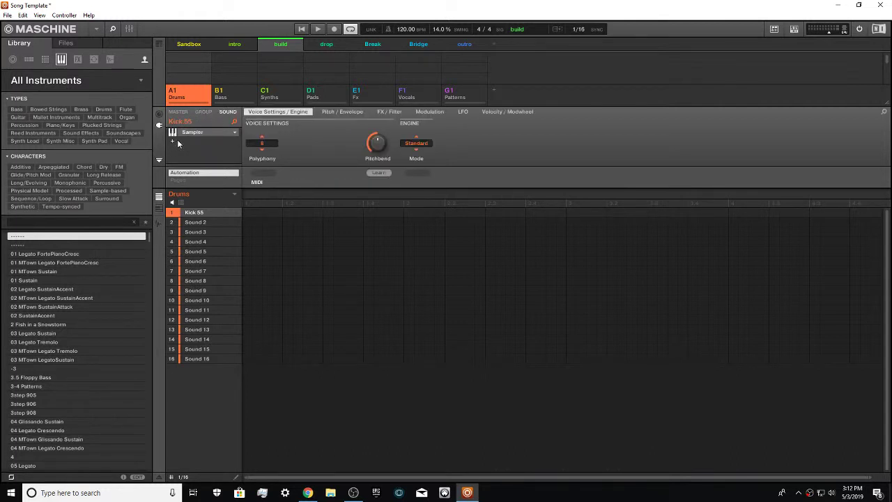
pyautogui.click(177, 143)
pyautogui.moveTo(217, 199)
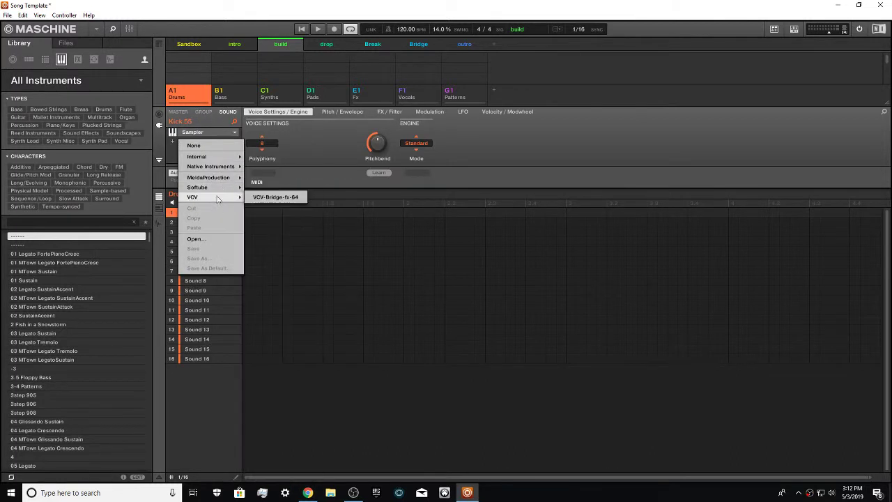
pyautogui.moveTo(220, 174)
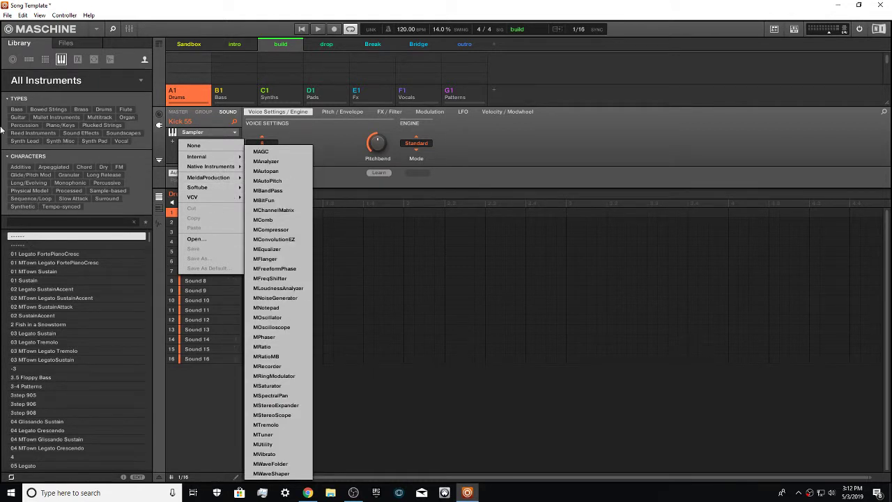
# - Create a new project, discarding the changes to the Song Template project
pyautogui.click(3, 14)
pyautogui.moveTo(32, 50)
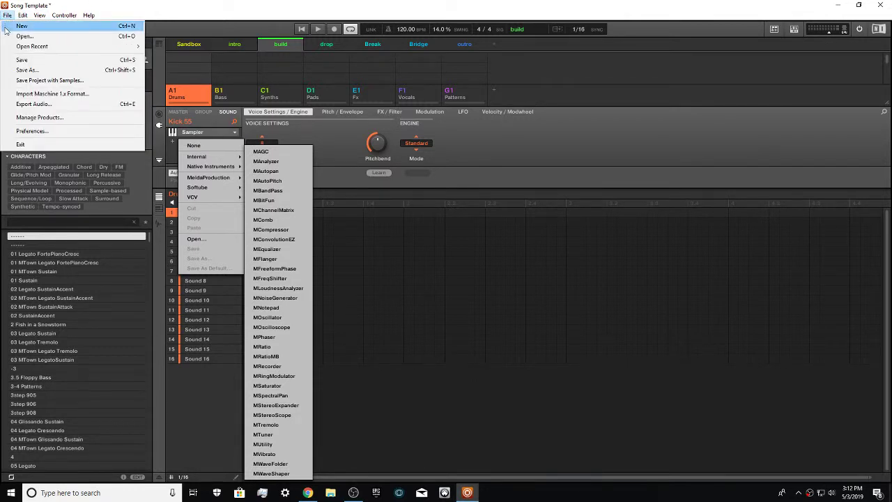
pyautogui.click(6, 30)
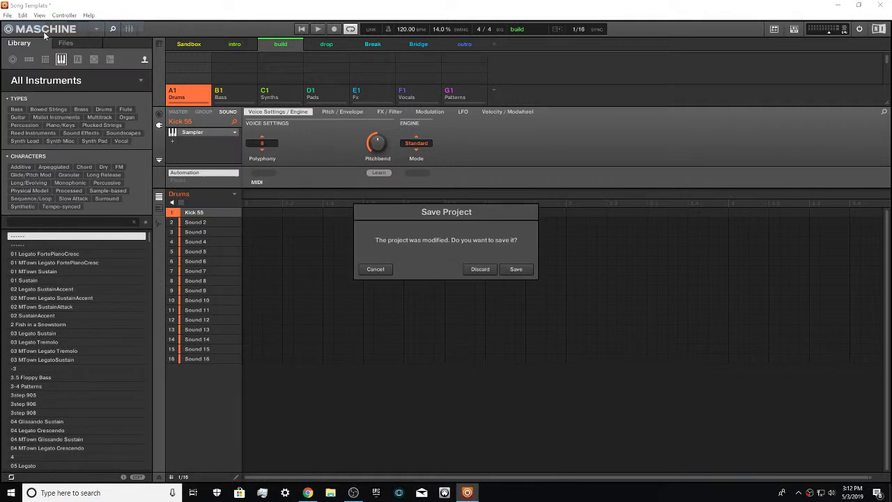
pyautogui.click(481, 271)
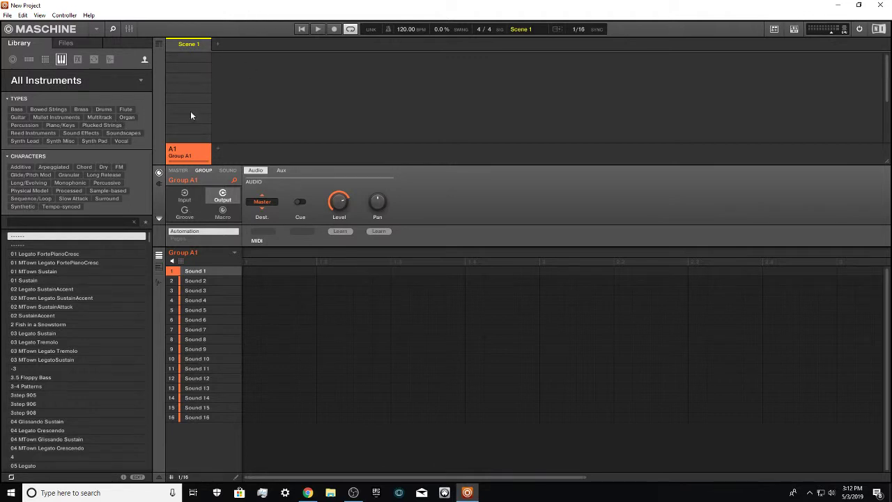
# - Rename the first scene as Sandbox
pyautogui.rightClick(196, 46)
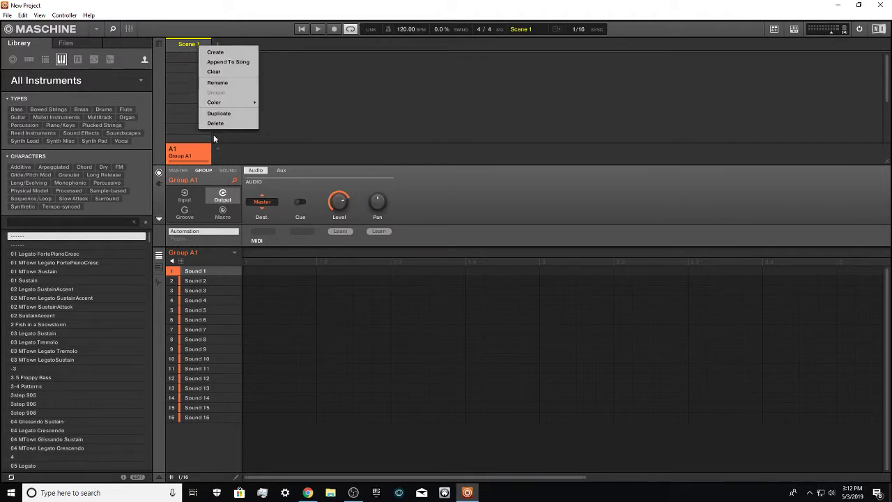
pyautogui.click(217, 82)
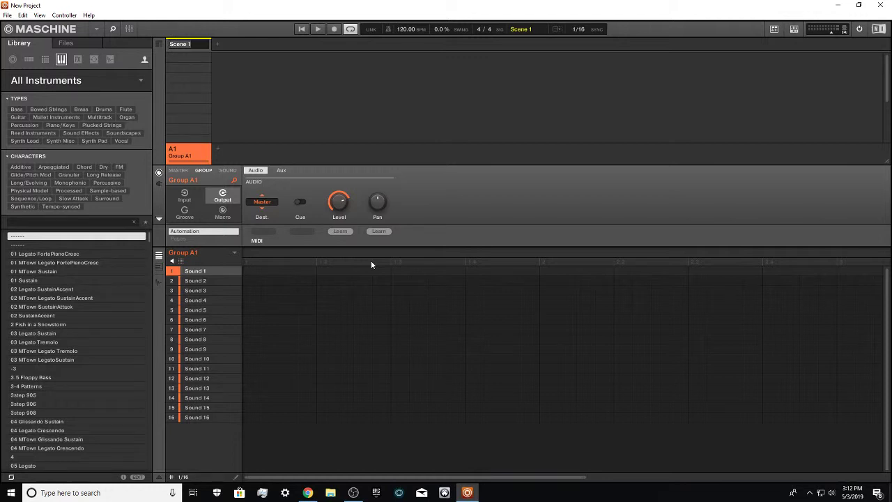
pyautogui.press('BackSpace')
pyautogui.write('Snd')
pyautogui.press('BackSpace')
pyautogui.press('BackSpace')
pyautogui.write('andbox')
pyautogui.press('Return')
# - Add a second group and a second scene to the project
pyautogui.click(216, 150)
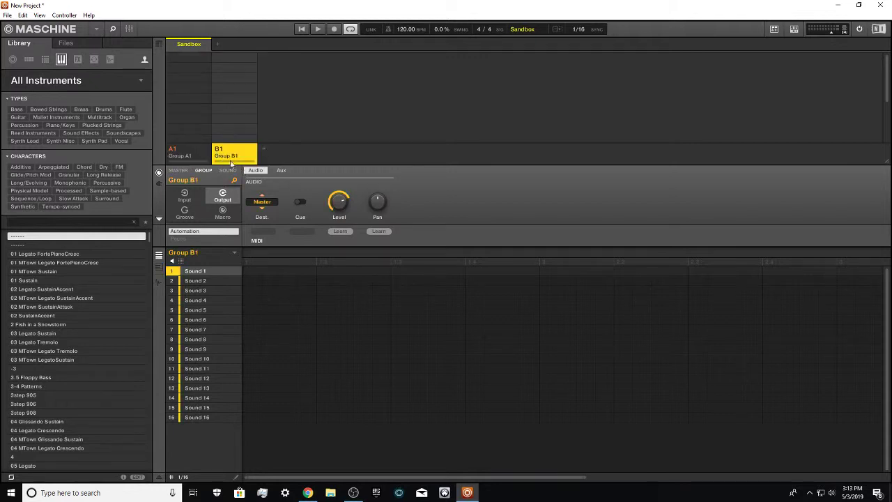
pyautogui.click(216, 44)
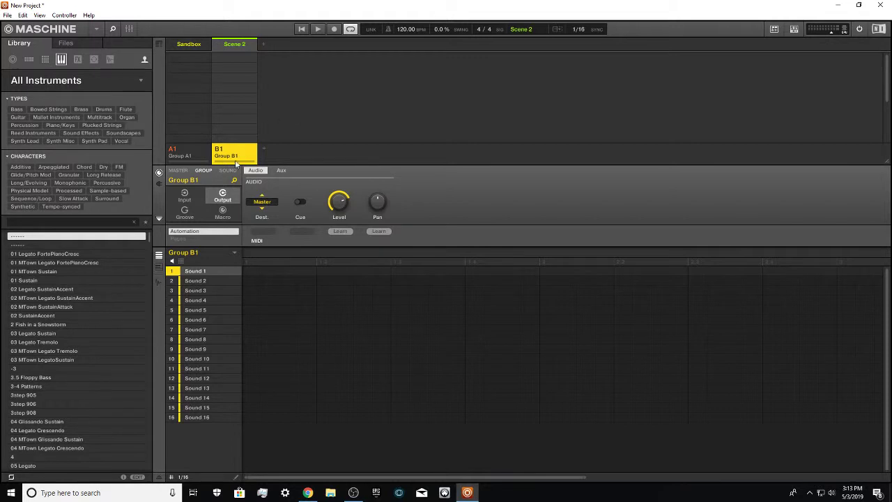
# - Rename group A1 as Drums
pyautogui.click(176, 153)
pyautogui.rightClick(181, 153)
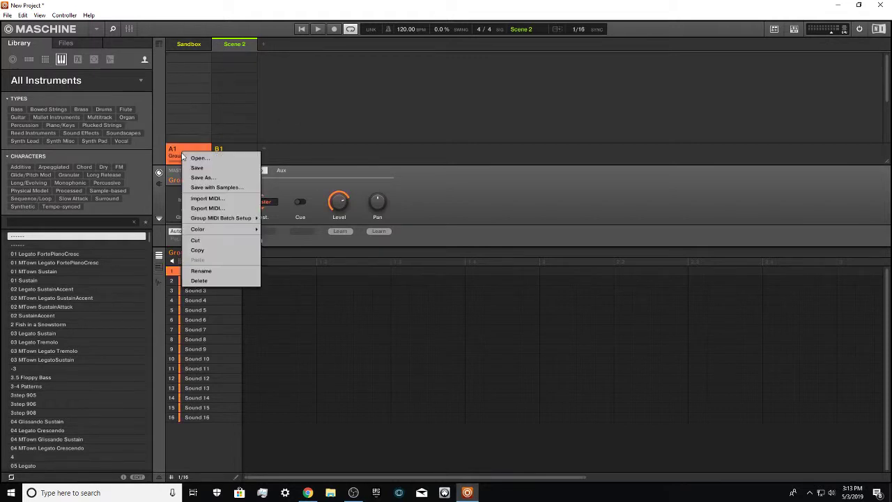
pyautogui.click(201, 271)
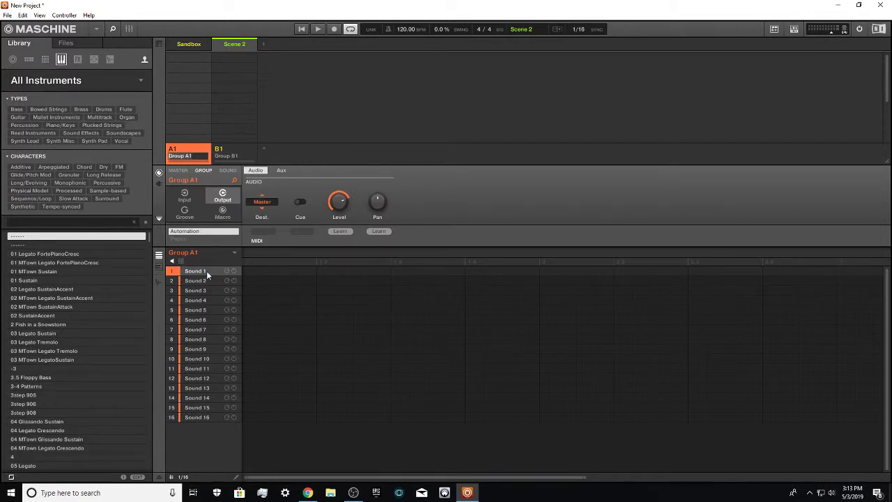
pyautogui.press('BackSpace')
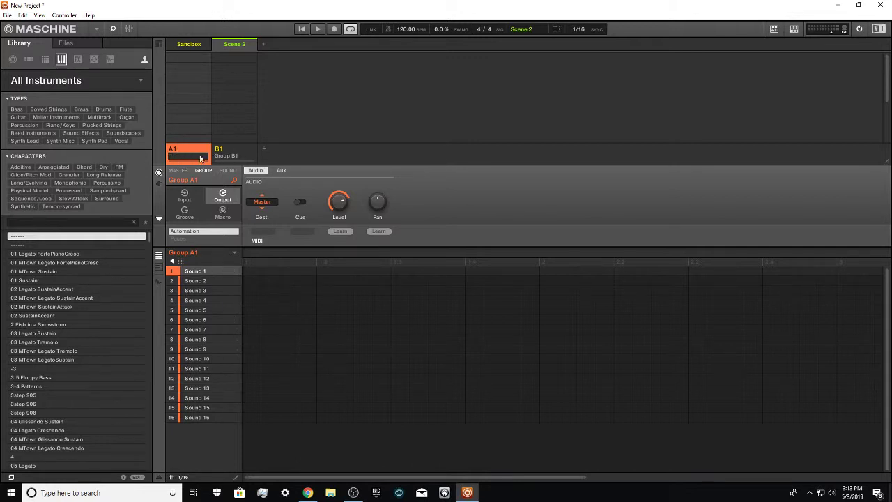
pyautogui.click(171, 152)
pyautogui.doubleClick(177, 154)
pyautogui.press('BackSpace')
pyautogui.write('Drums')
pyautogui.click(246, 161)
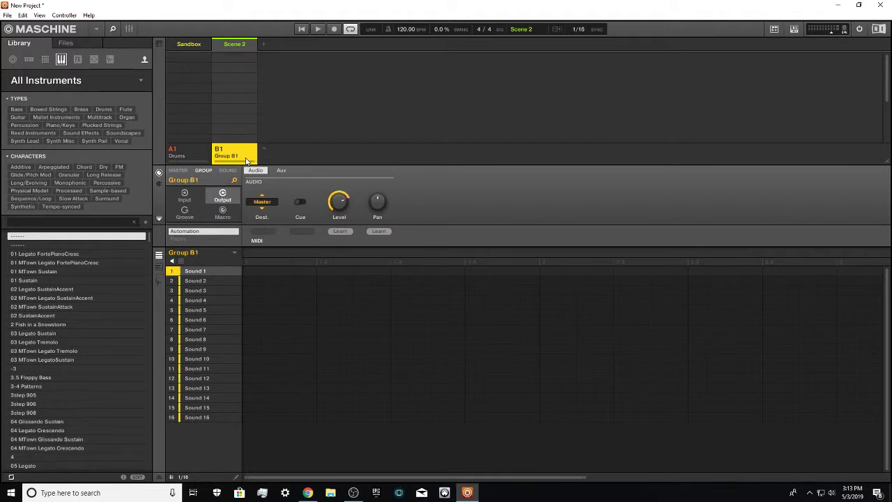
# - Rename the second scene as Intro
pyautogui.rightClick(247, 46)
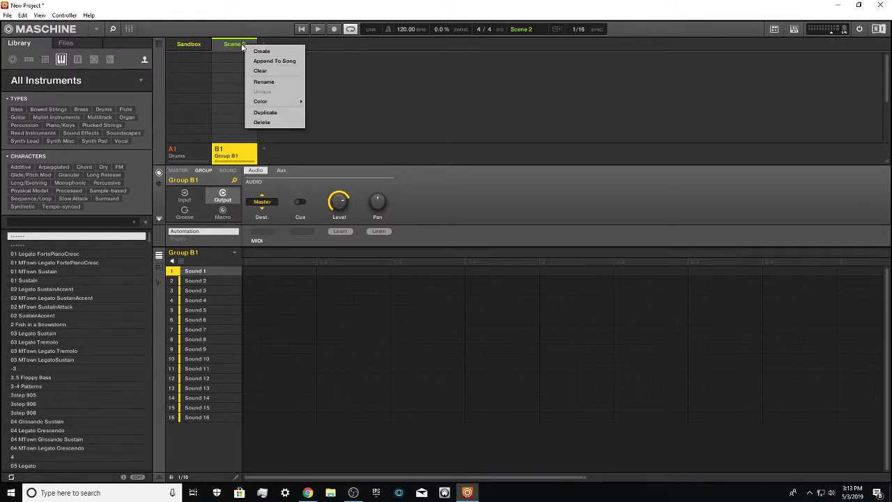
pyautogui.click(265, 82)
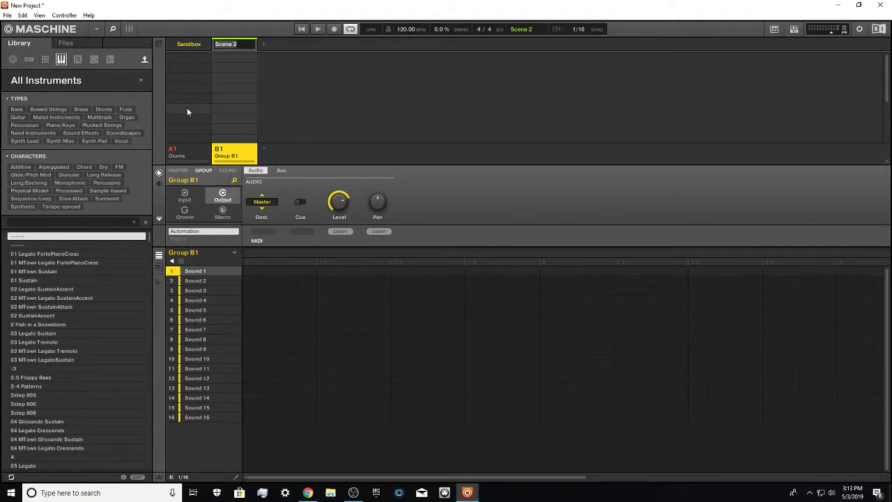
pyautogui.press('BackSpace')
pyautogui.write('IN')
pyautogui.press('BackSpace')
pyautogui.press('BackSpace')
pyautogui.write('Intro')
pyautogui.press('Return')
# - Rename group B1 as Bass
pyautogui.rightClick(240, 155)
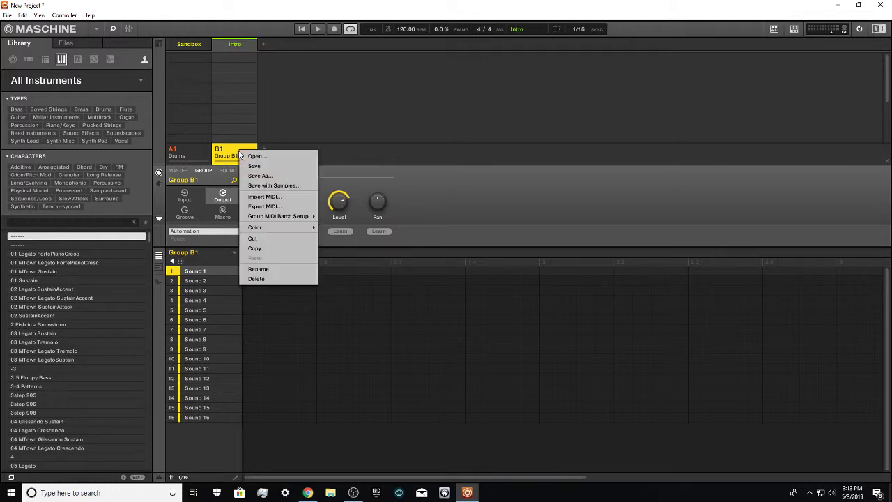
pyautogui.click(245, 272)
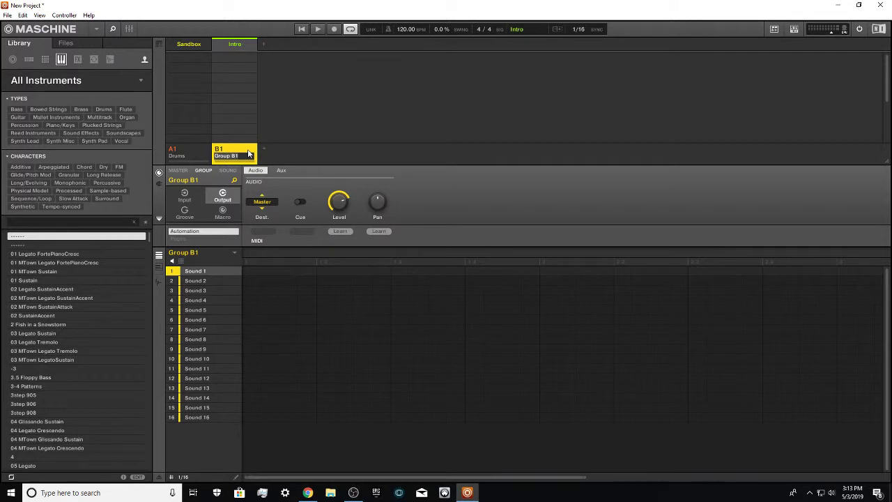
pyautogui.press('BackSpace')
pyautogui.write('Bass')
pyautogui.click(304, 147)
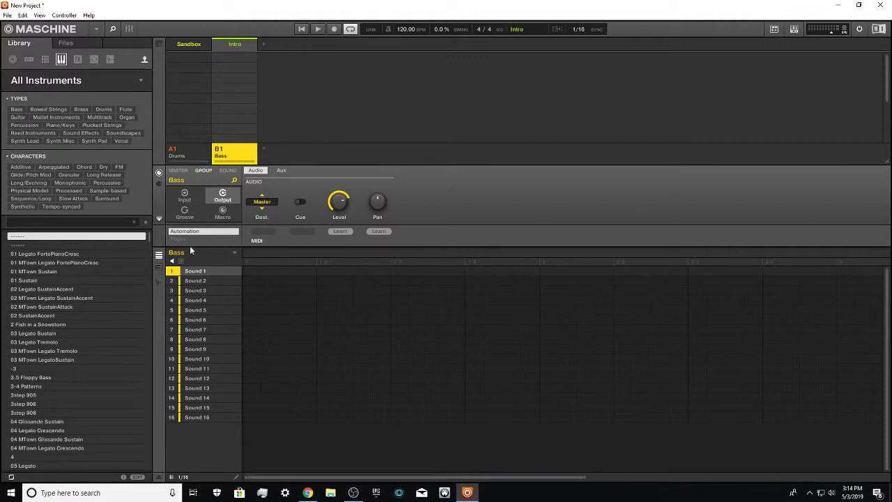
# - Add a third scene and a third group, naming the new group Synth
pyautogui.click(264, 45)
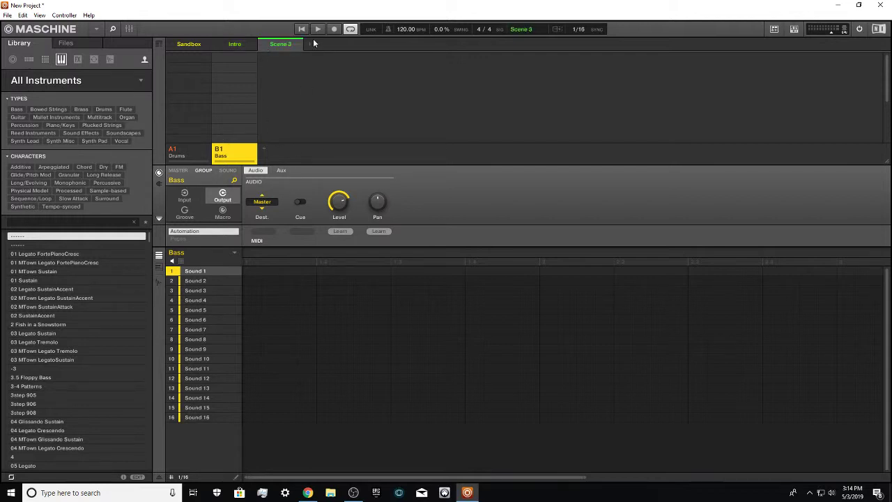
pyautogui.click(264, 149)
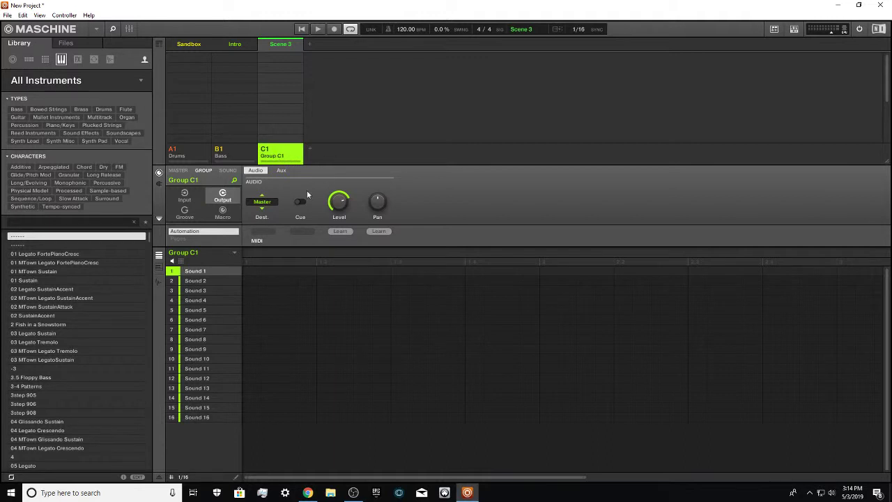
pyautogui.rightClick(280, 156)
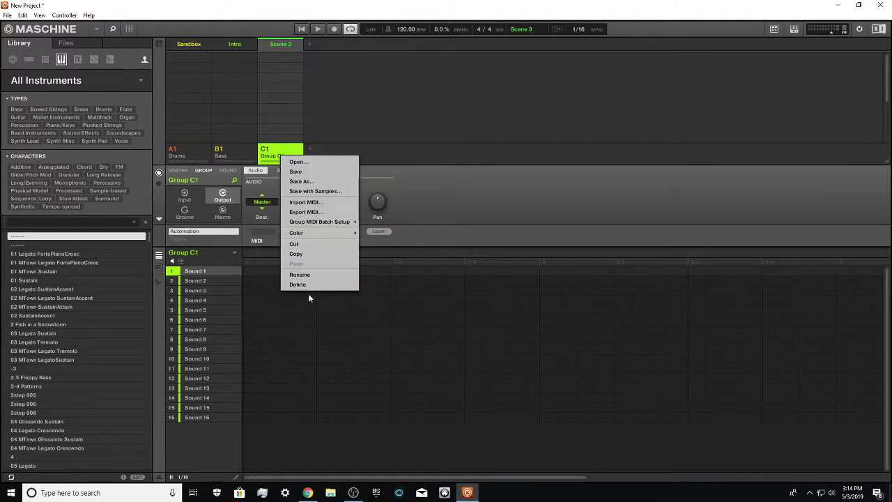
pyautogui.click(304, 274)
pyautogui.write('Sy')
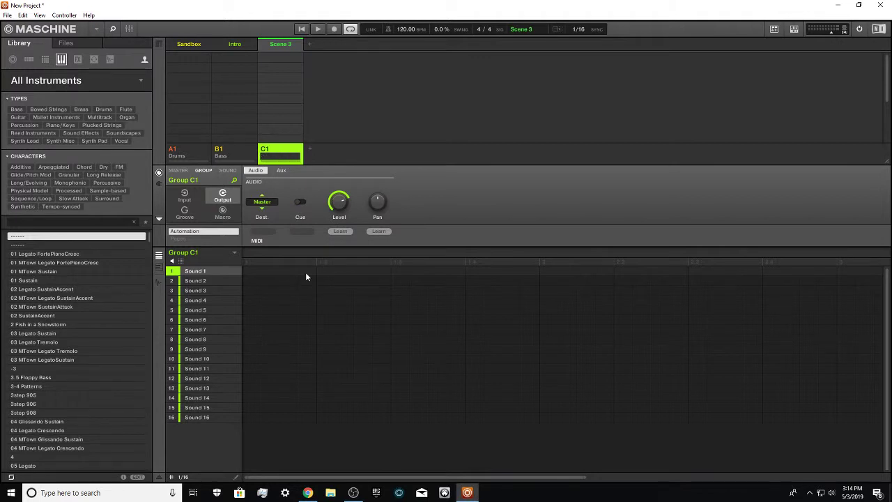
pyautogui.press('BackSpace')
pyautogui.write('ynth')
pyautogui.press('Return')
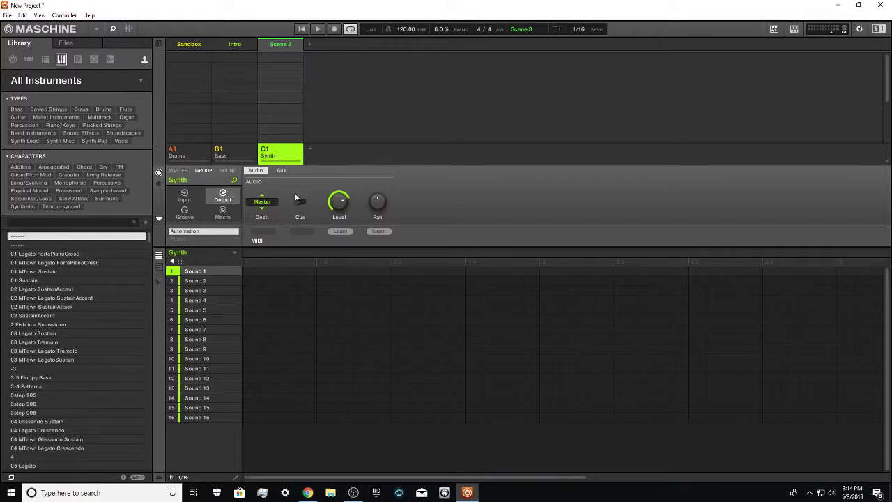
# - Rename the third scene as Build
pyautogui.rightClick(280, 46)
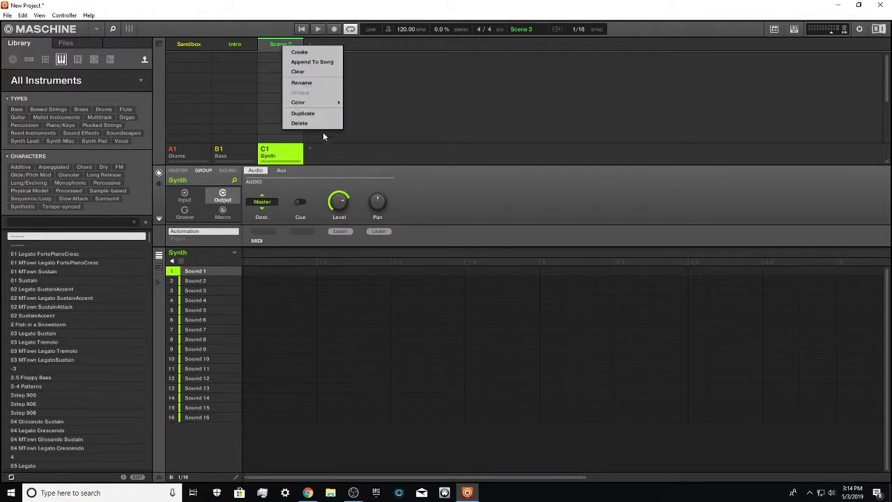
pyautogui.click(301, 82)
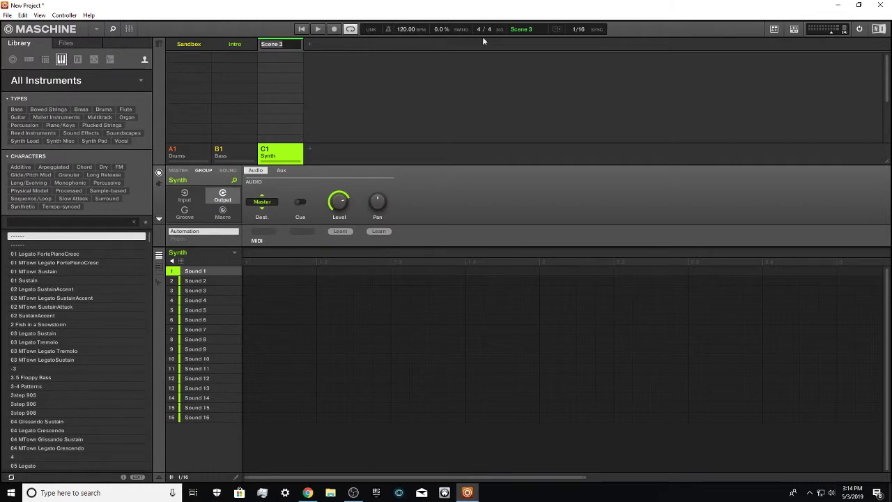
pyautogui.press('BackSpace')
pyautogui.write('Build')
pyautogui.press('Return')
# - Add a fourth scene and a fourth group, naming the new group Pads
pyautogui.click(313, 43)
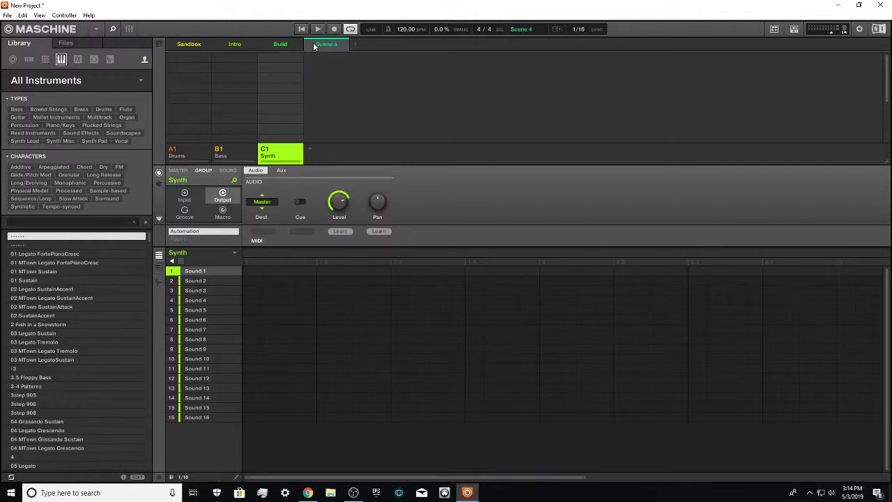
pyautogui.click(311, 151)
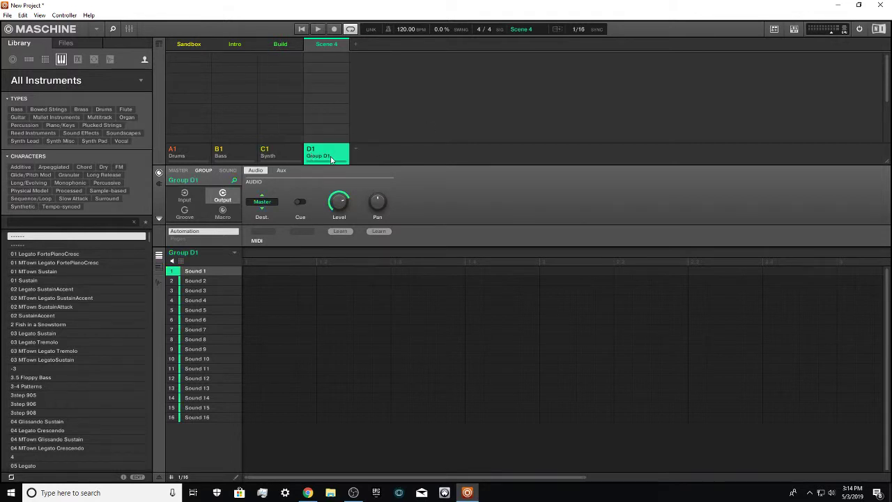
pyautogui.rightClick(331, 160)
pyautogui.click(348, 273)
pyautogui.press('BackSpace')
pyautogui.write('P')
pyautogui.write('as')
pyautogui.press('BackSpace')
pyautogui.write('ds')
pyautogui.press('Return')
# - Rename the fourth scene as Drop
pyautogui.rightClick(337, 44)
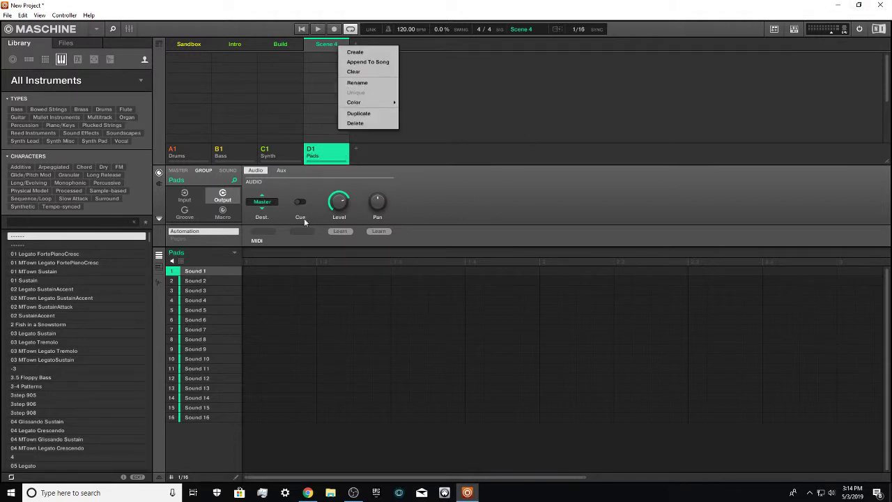
pyautogui.click(357, 82)
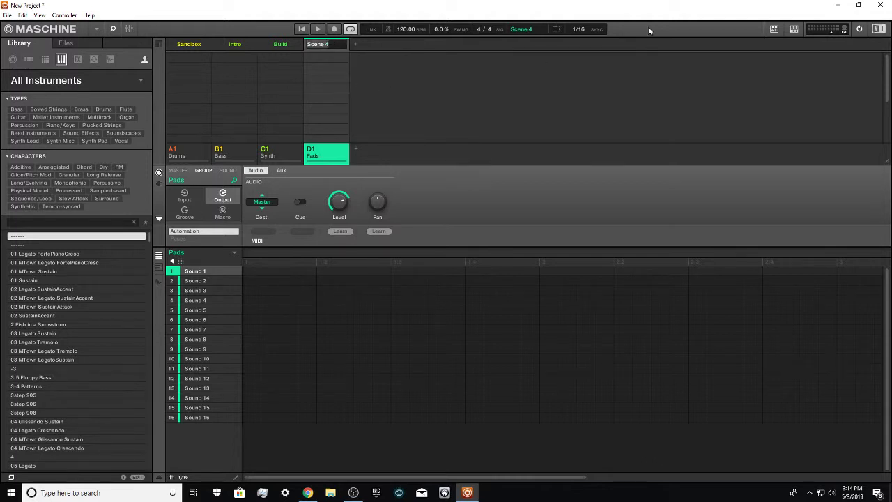
pyautogui.press('BackSpace')
pyautogui.write('Drop')
pyautogui.press('Return')
# - Add a fifth scene and a fifth group, naming the new scene Break
pyautogui.click(357, 44)
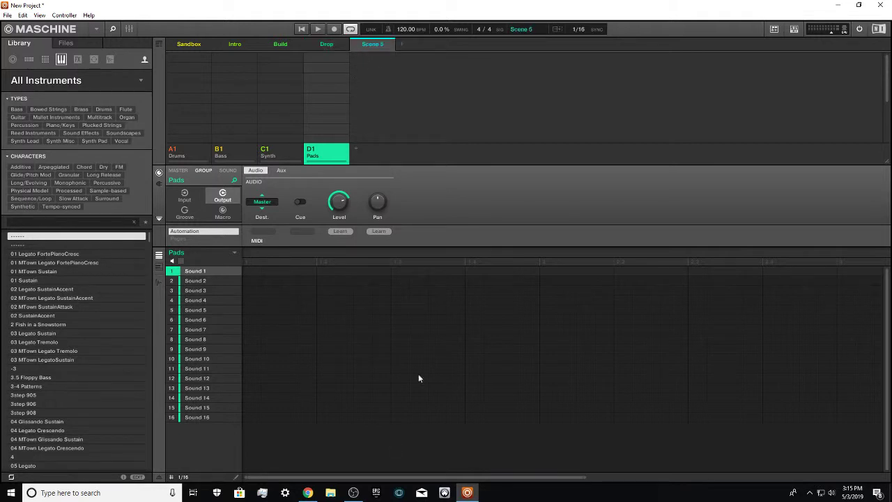
pyautogui.click(355, 152)
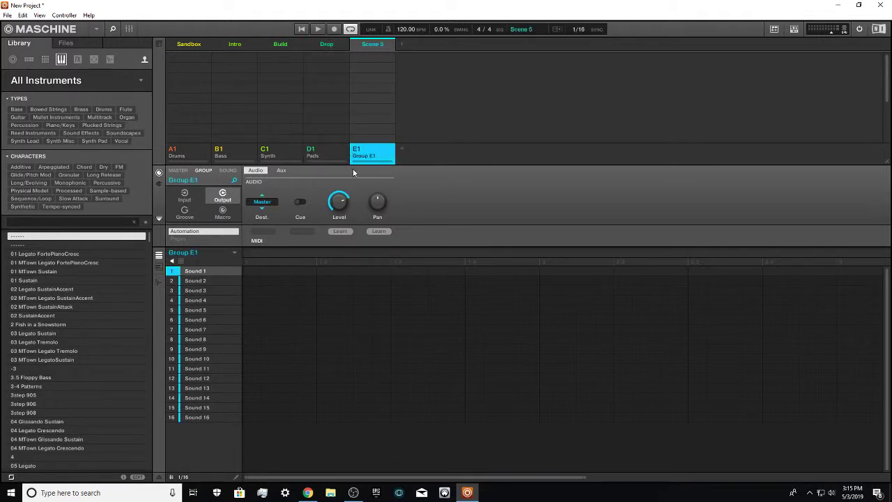
pyautogui.rightClick(380, 45)
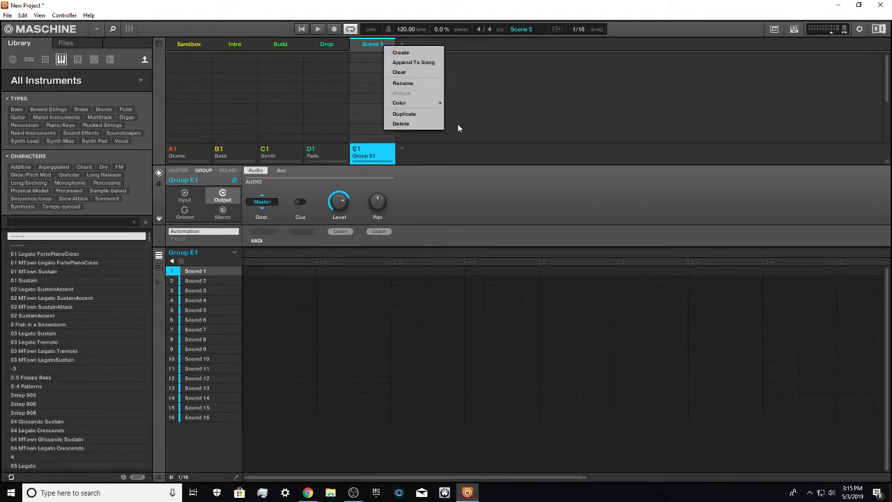
pyautogui.click(414, 84)
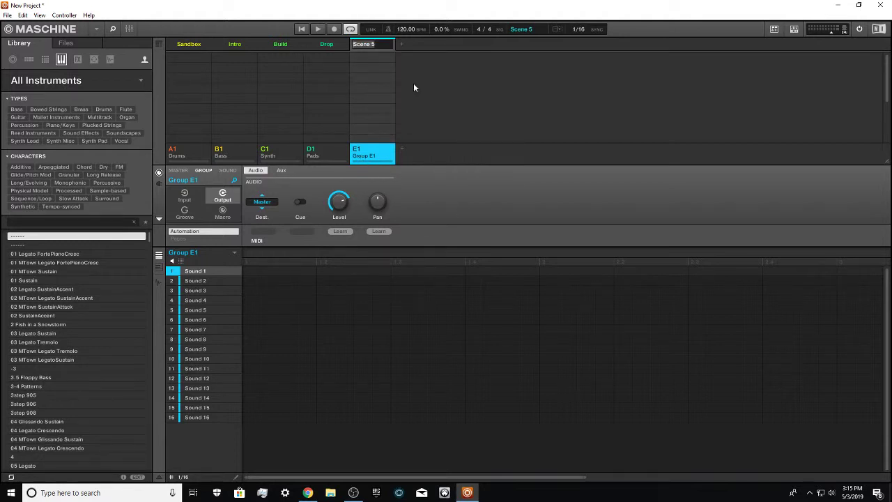
pyautogui.press('BackSpace')
pyautogui.write('B')
pyautogui.write('reaj')
pyautogui.write('k')
pyautogui.press('Return')
# - Rename the fifth group as Fx
pyautogui.rightClick(378, 158)
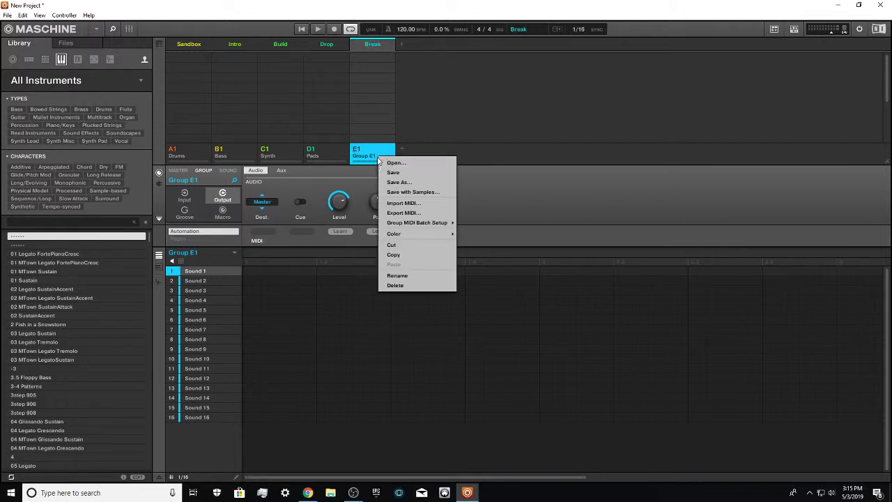
pyautogui.click(397, 275)
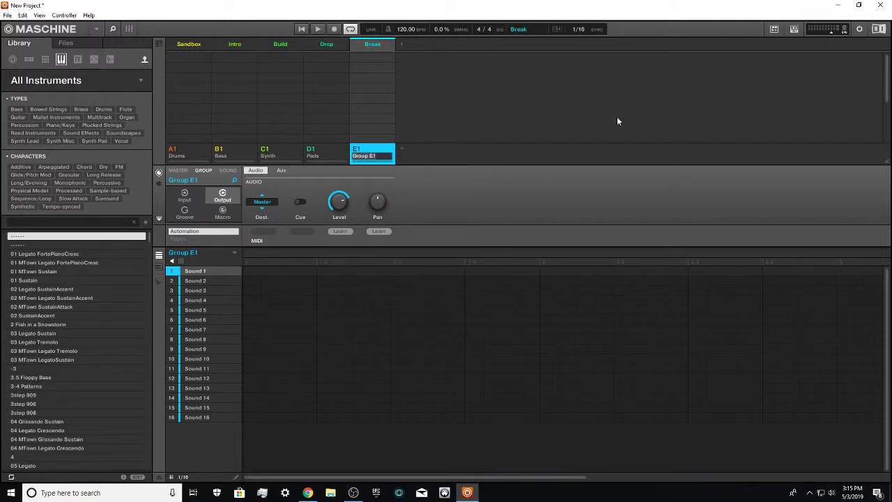
pyautogui.press('BackSpace')
pyautogui.write('Fx')
pyautogui.click(497, 132)
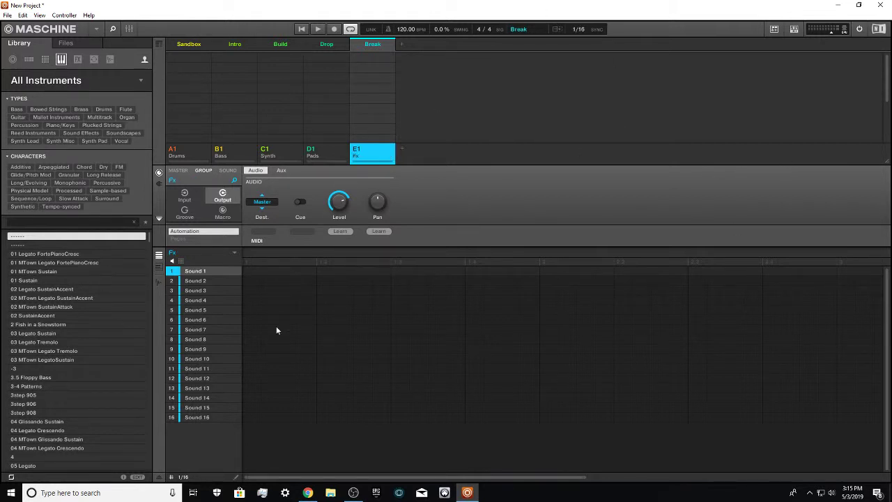
# - Add a sixth scene and a sixth group, naming the new scene Bridge
pyautogui.click(401, 45)
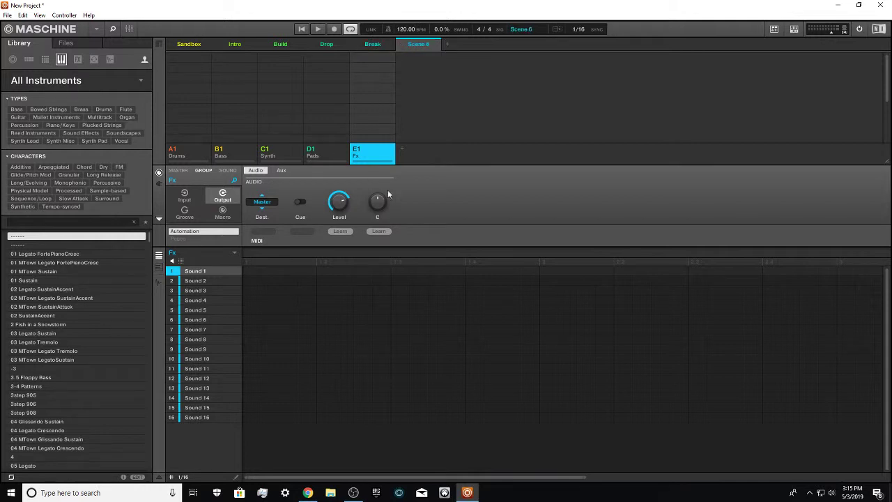
pyautogui.click(403, 147)
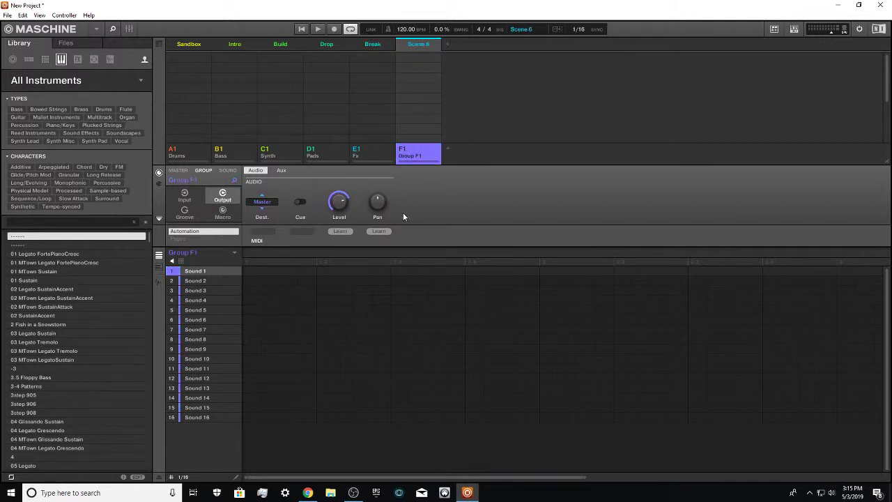
pyautogui.rightClick(424, 46)
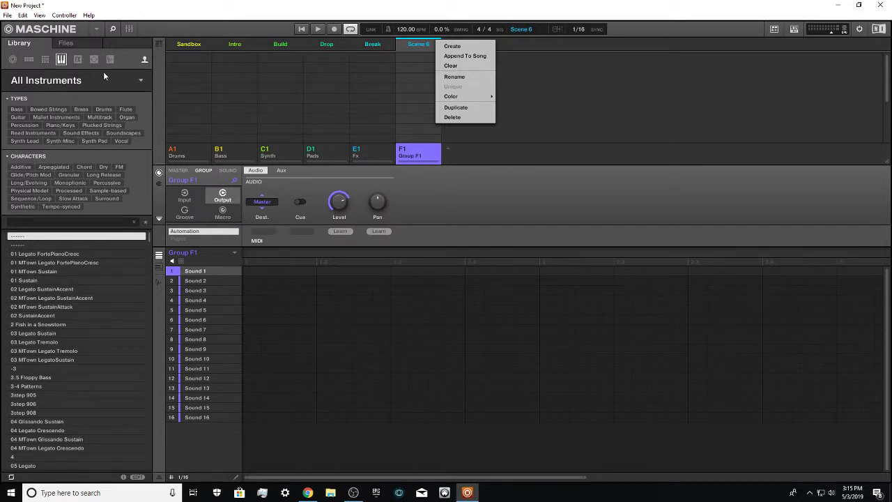
pyautogui.click(456, 76)
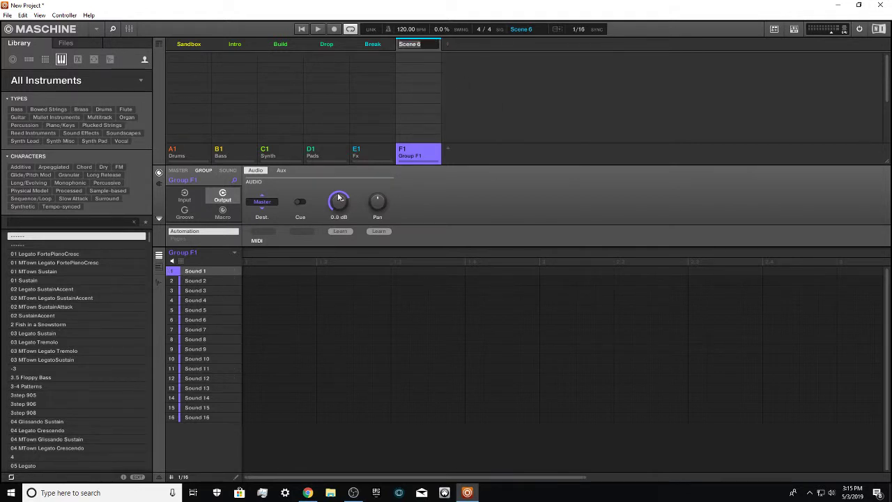
pyautogui.press('BackSpace')
pyautogui.write('Bridge')
pyautogui.press('Return')
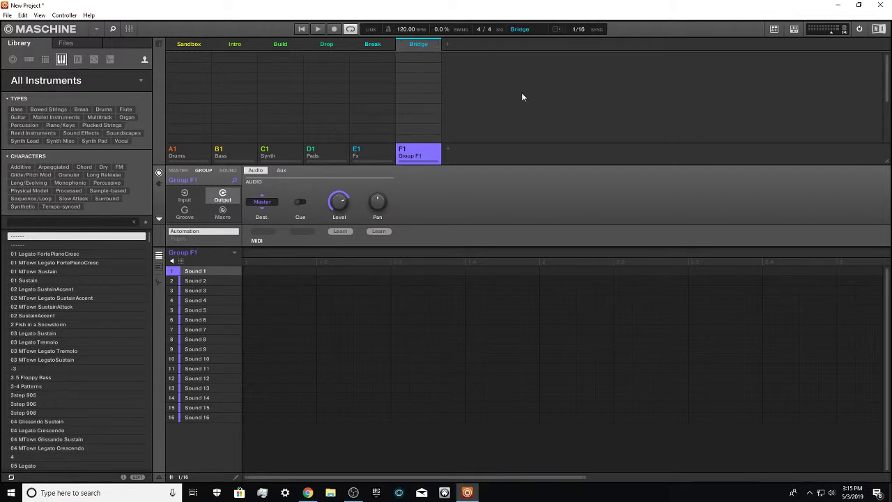
# - Rename the sixth group as Vocals
pyautogui.rightClick(423, 157)
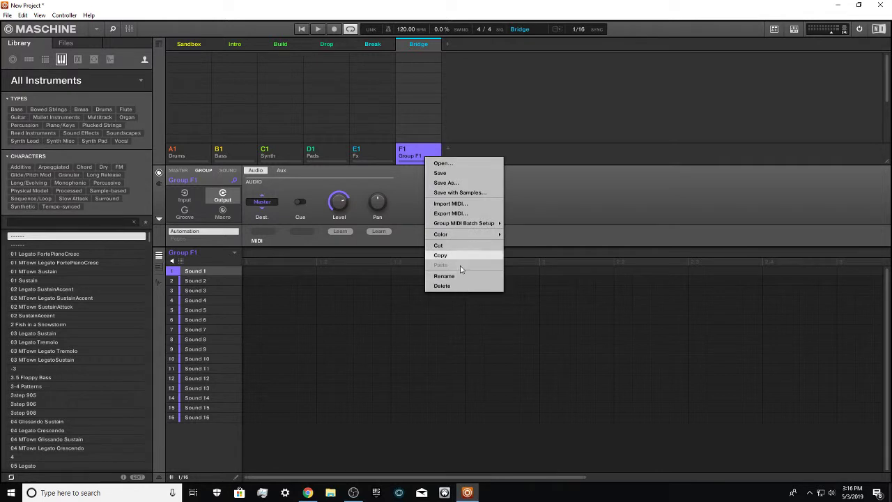
pyautogui.click(459, 275)
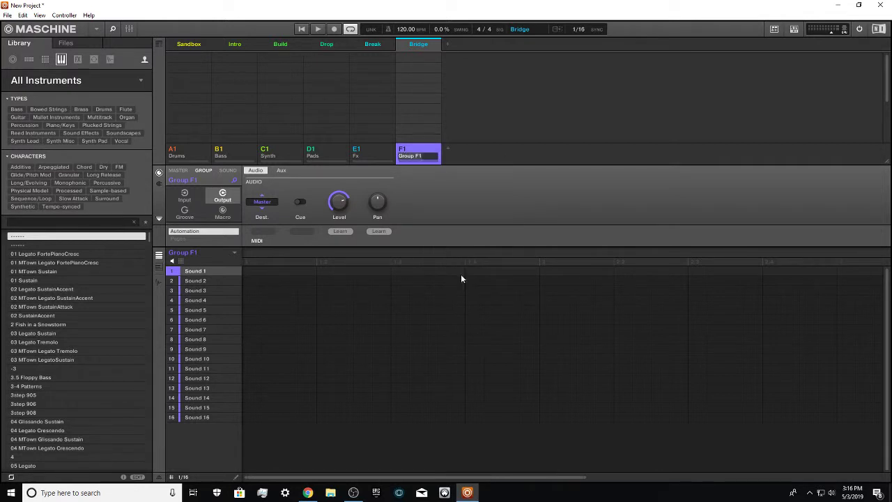
pyautogui.press('BackSpace')
pyautogui.write('Vocals')
pyautogui.press('Return')
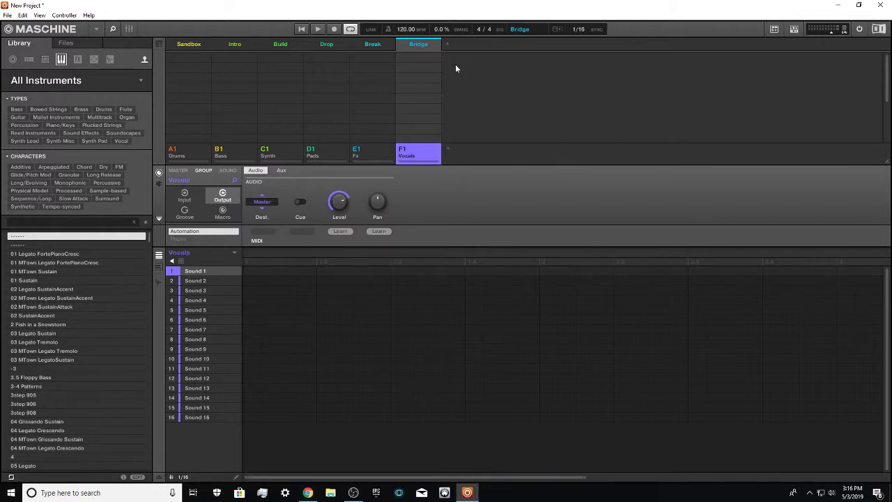
# - Add a seventh scene and name it Outro
pyautogui.click(447, 44)
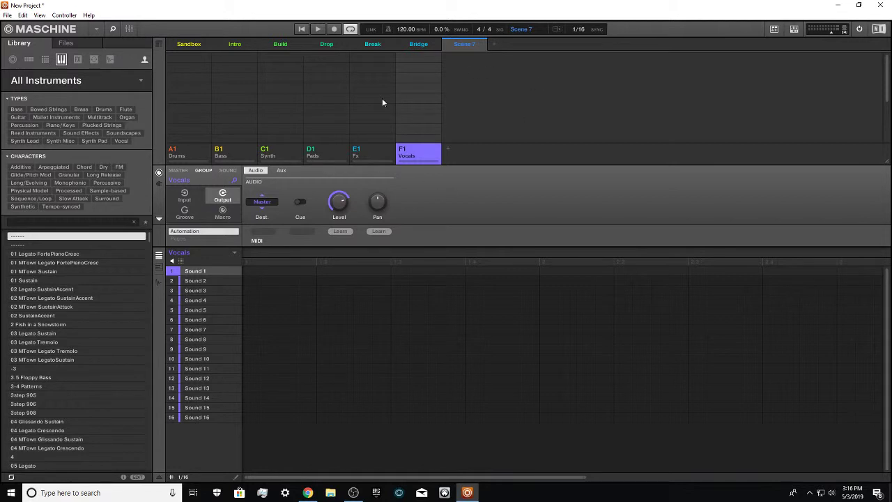
pyautogui.rightClick(471, 45)
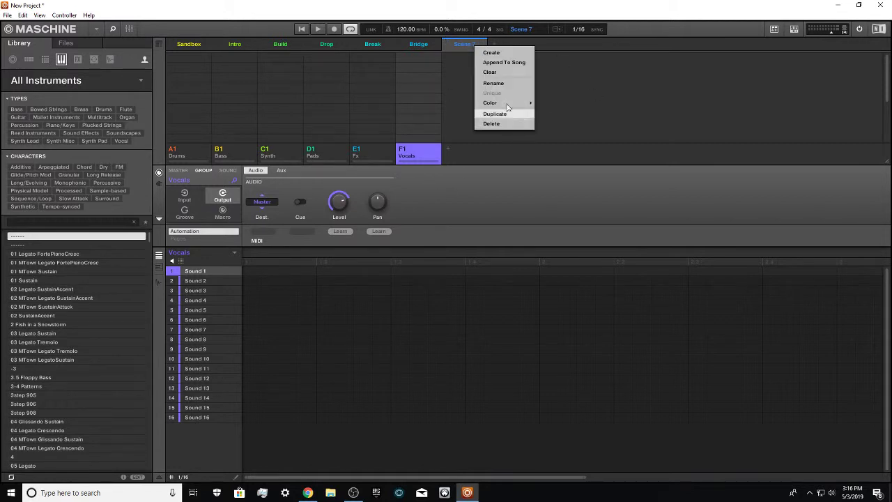
pyautogui.click(492, 83)
pyautogui.press('BackSpace')
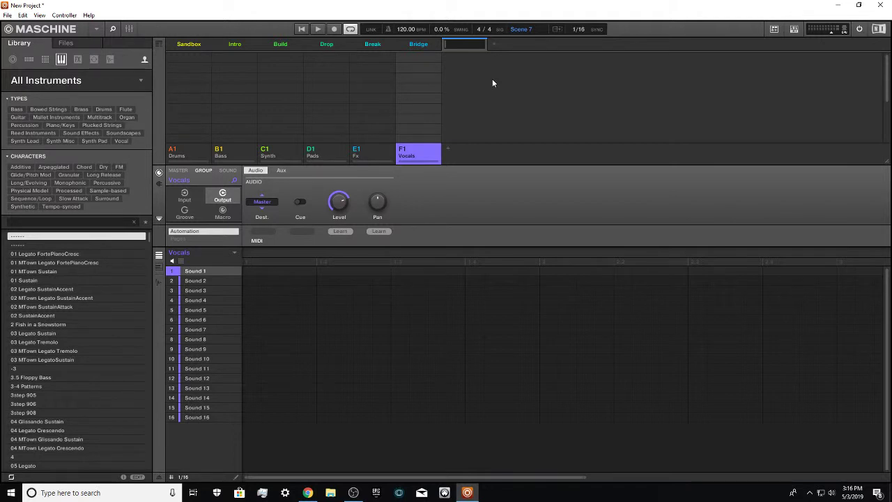
pyautogui.write('Outro')
pyautogui.press('Return')
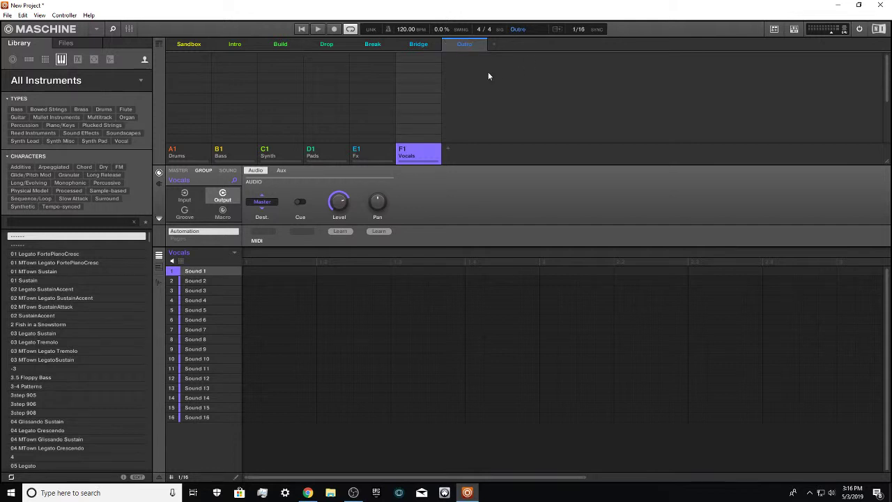
# - Add a seventh group and name it Patterns
pyautogui.click(448, 150)
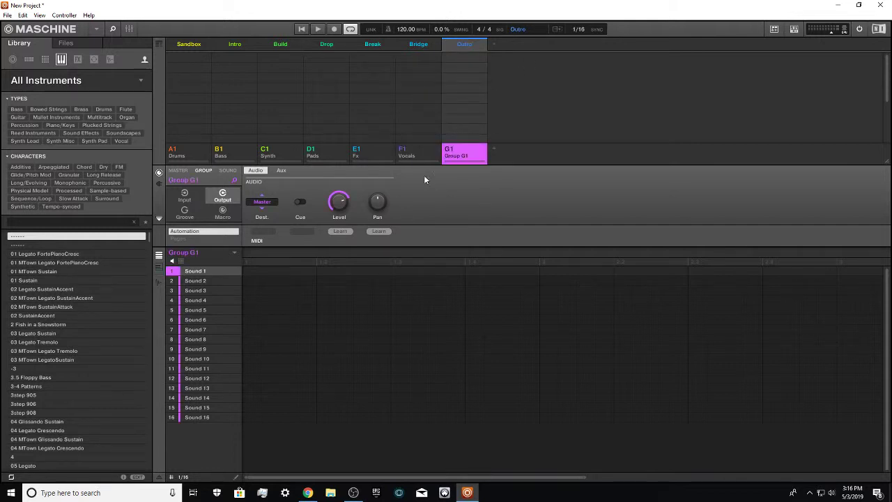
pyautogui.rightClick(474, 153)
pyautogui.click(526, 270)
pyautogui.press('BackSpace')
pyautogui.write('Patternsa')
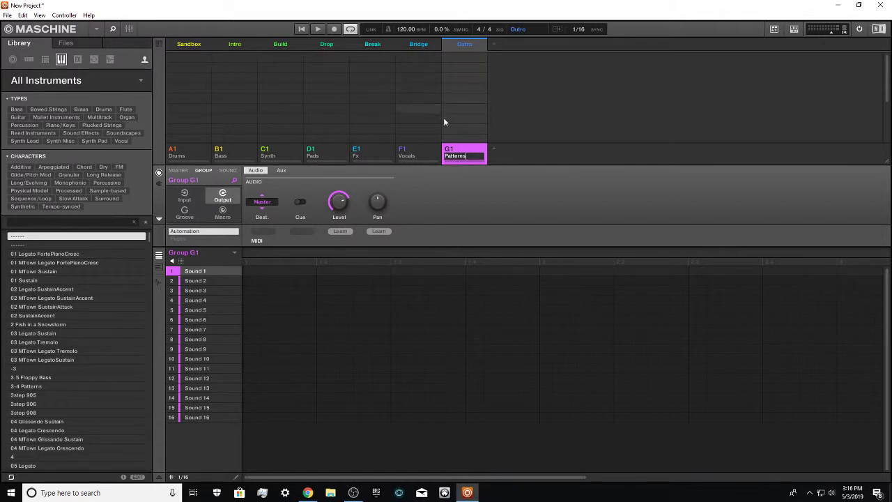
pyautogui.click(500, 126)
pyautogui.click(534, 131)
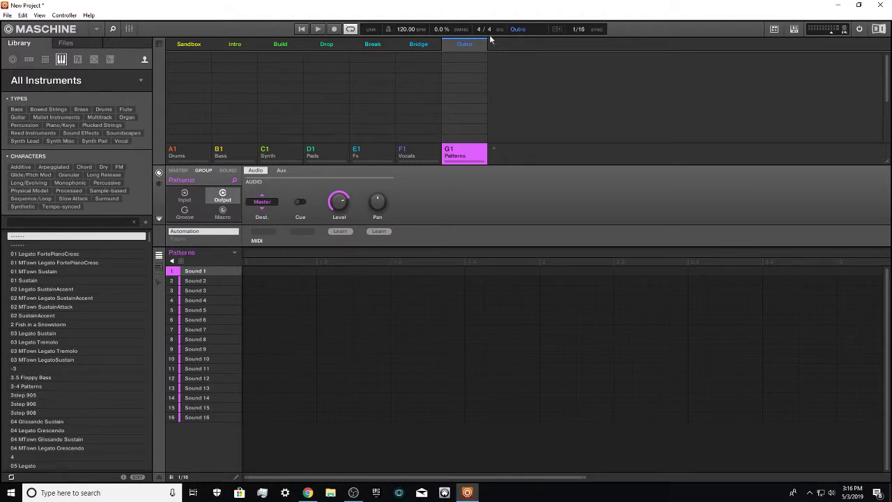
# - Go through the named scenes, including Sandbox, Build, Drop, Break and Bridge, to review the song structure
pyautogui.click(430, 47)
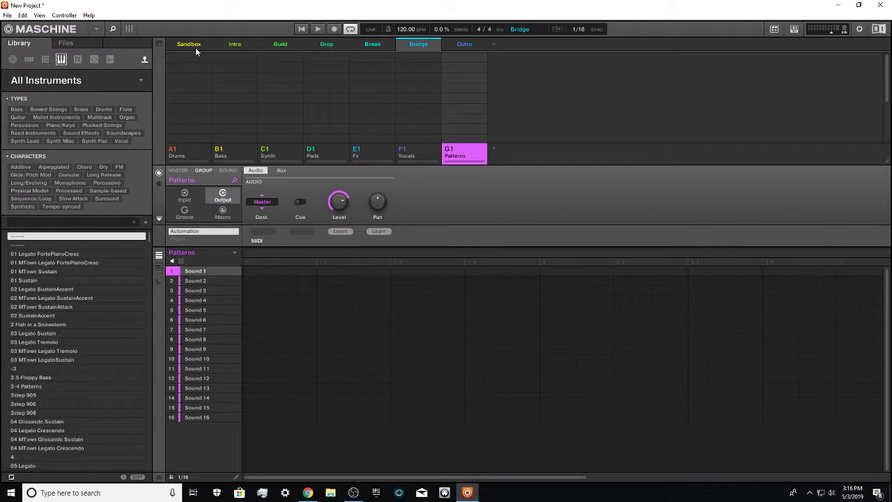
pyautogui.click(193, 46)
pyautogui.click(280, 45)
pyautogui.click(324, 44)
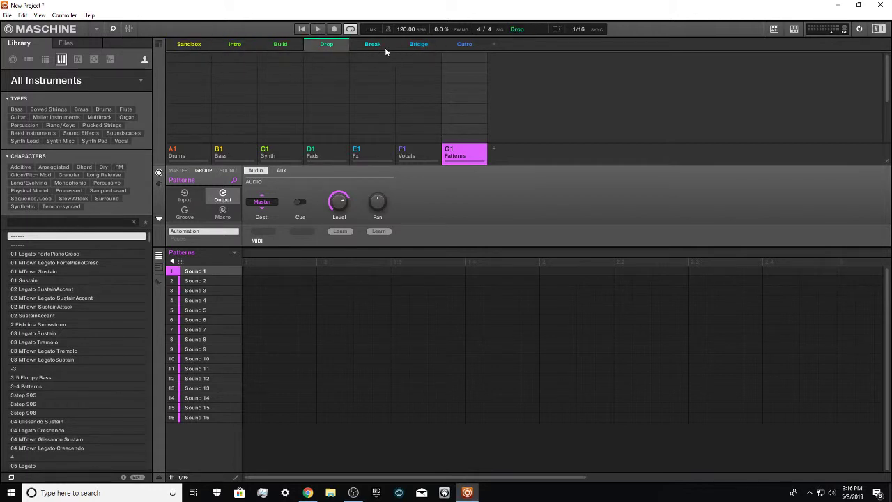
pyautogui.click(373, 45)
pyautogui.click(418, 44)
pyautogui.click(490, 46)
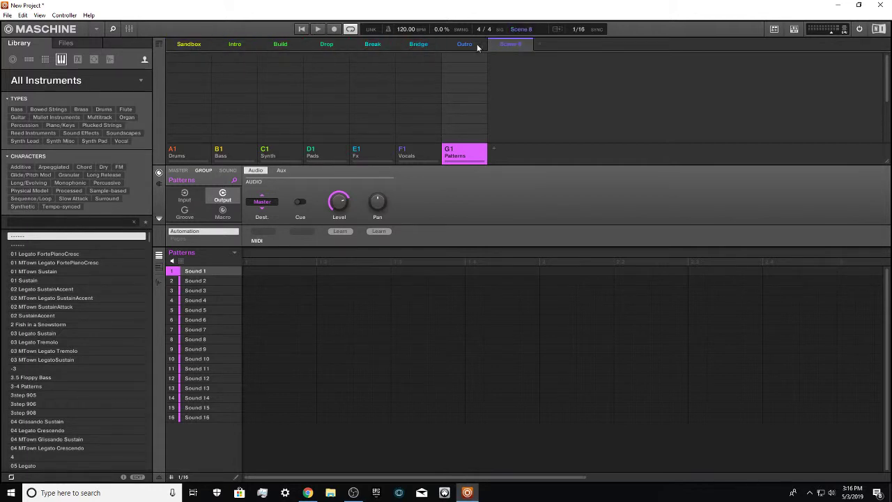
pyautogui.rightClick(518, 44)
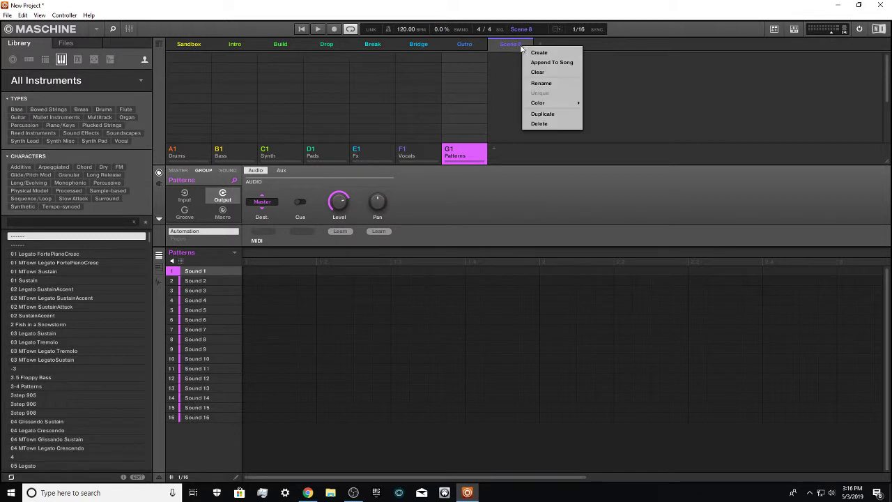
pyautogui.click(541, 124)
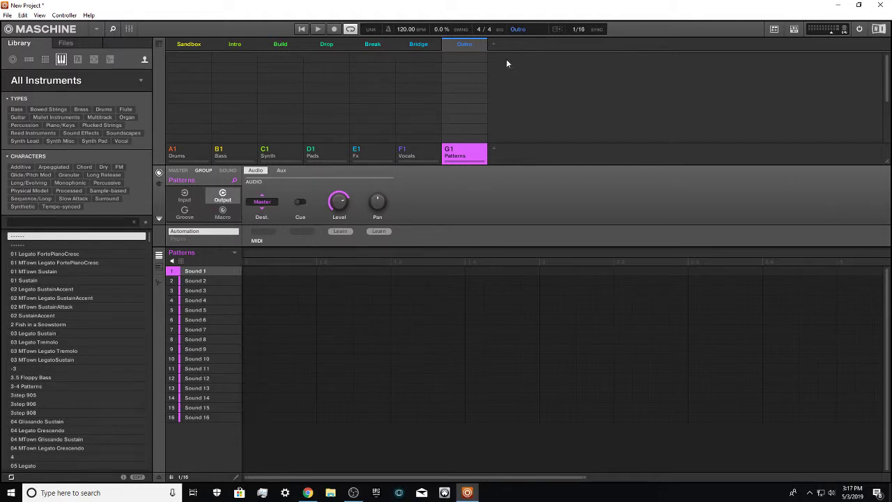
# - Set the project's swing to 15.0 %
pyautogui.moveTo(442, 33); pyautogui.dragTo(442, 18)
pyautogui.moveTo(442, 36); pyautogui.dragTo(442, 35)
# - Save the project to the Desktop as Song Template, replacing the existing file of that name
pyautogui.click(7, 15)
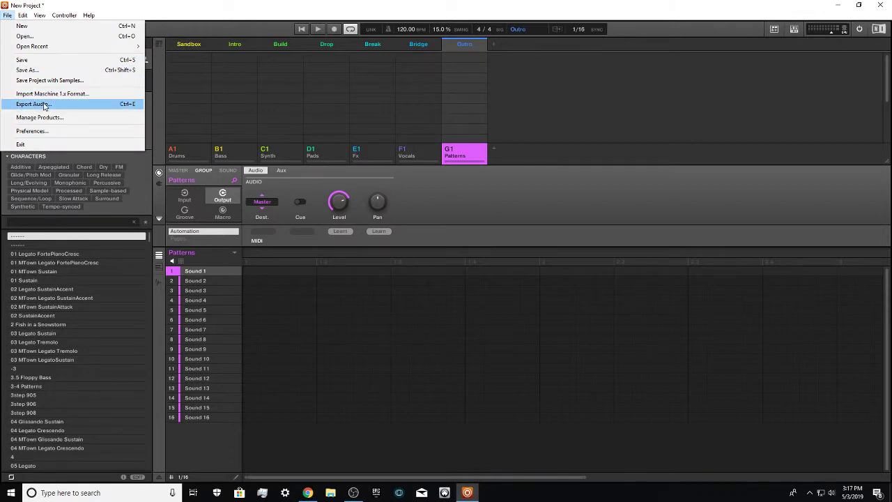
pyautogui.click(47, 81)
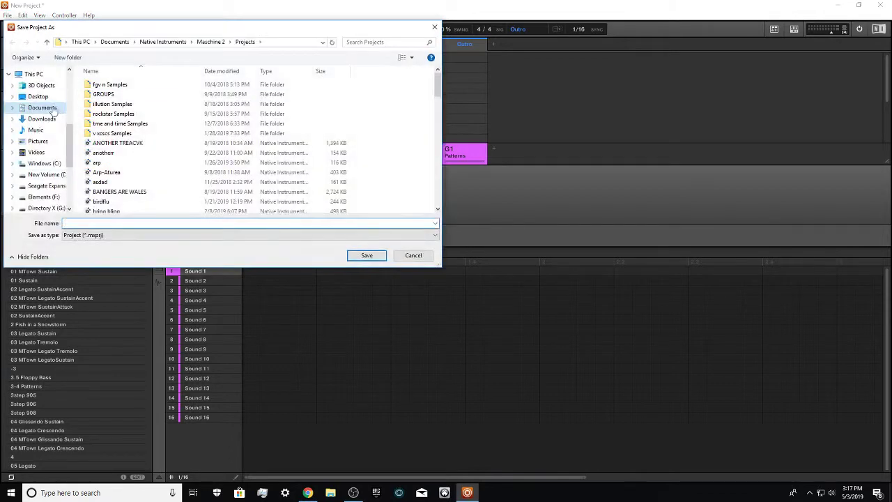
pyautogui.click(43, 97)
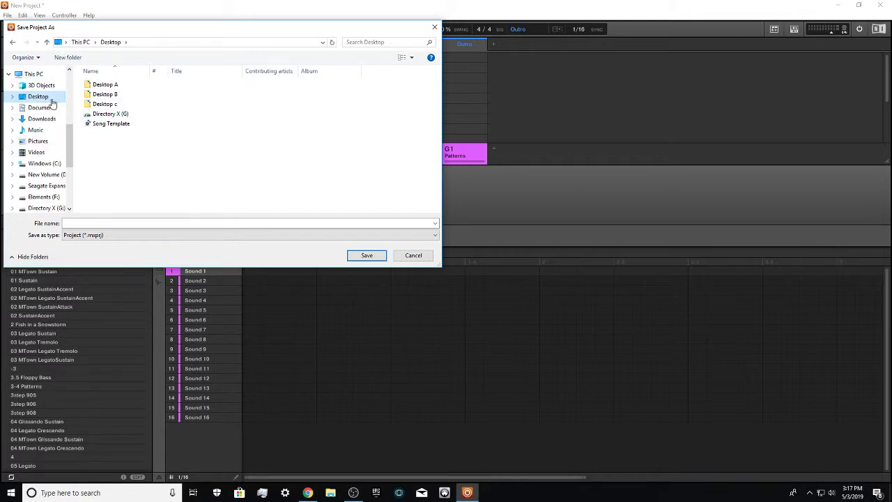
pyautogui.click(171, 223)
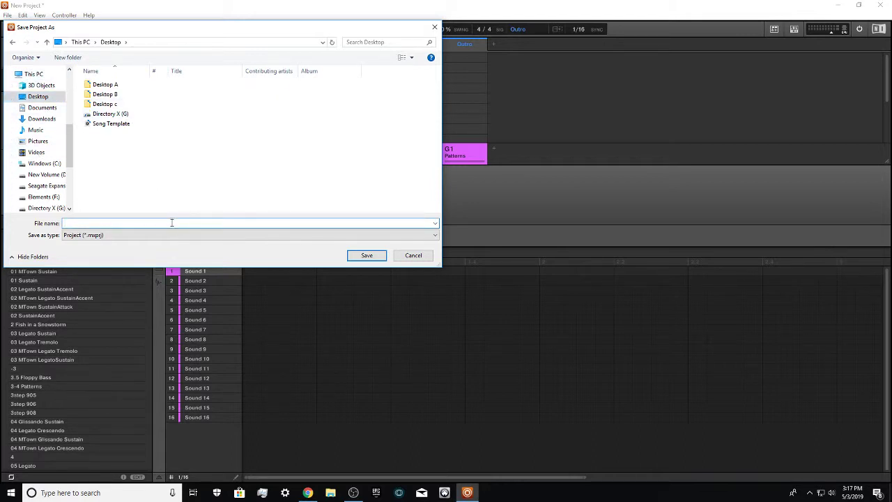
pyautogui.write('So')
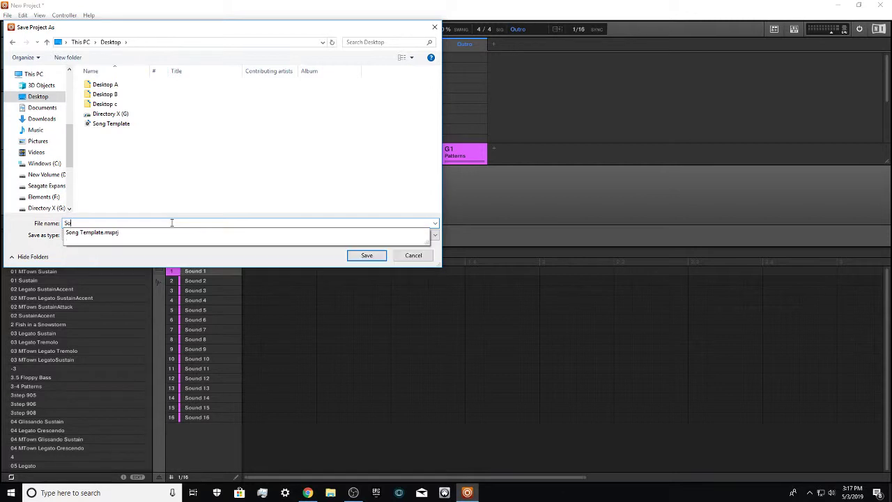
pyautogui.write('nge')
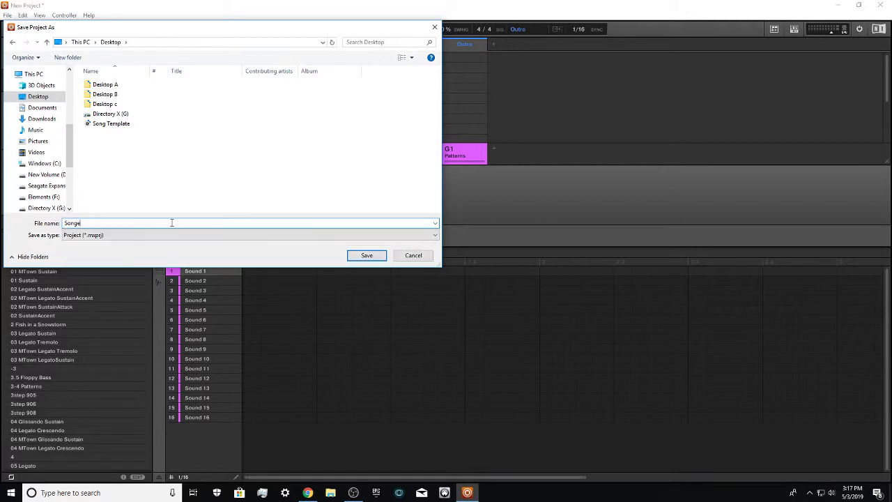
pyautogui.press('BackSpace')
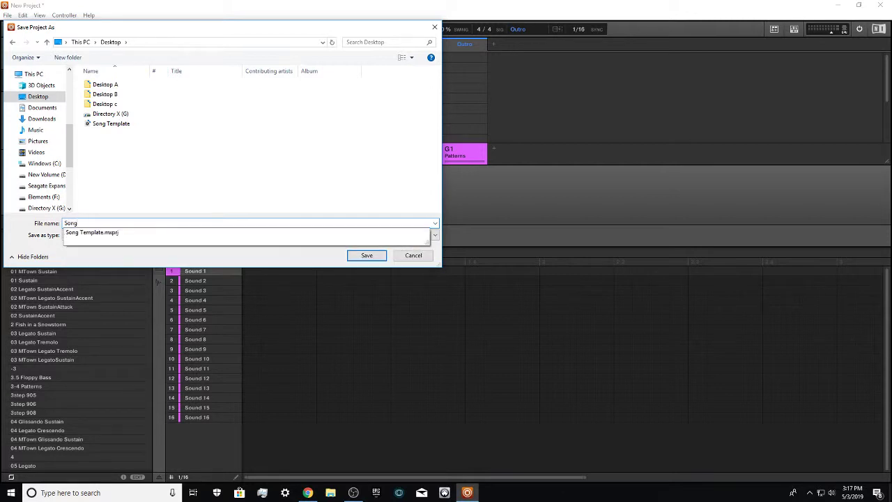
pyautogui.write('Template')
pyautogui.click(171, 222)
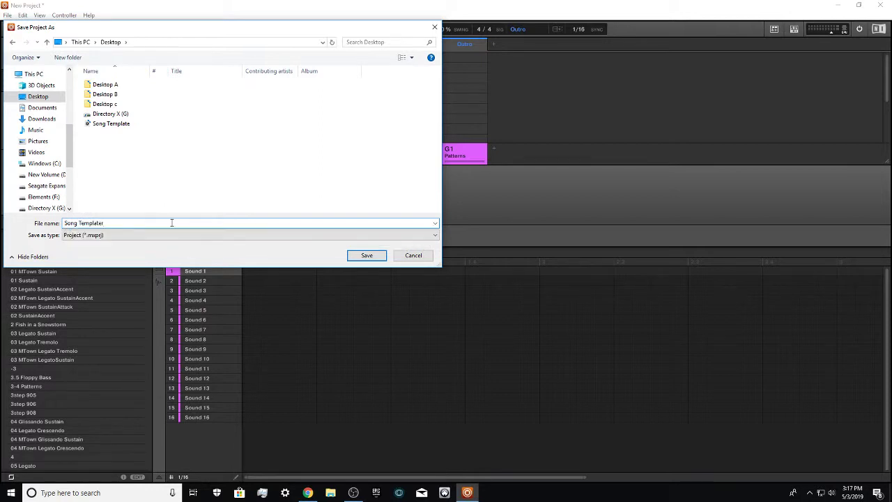
pyautogui.press('BackSpace')
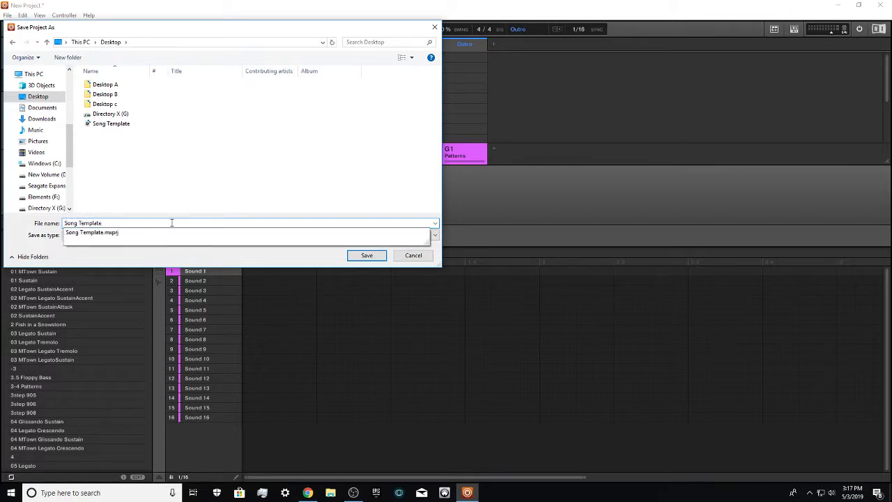
pyautogui.click(203, 255)
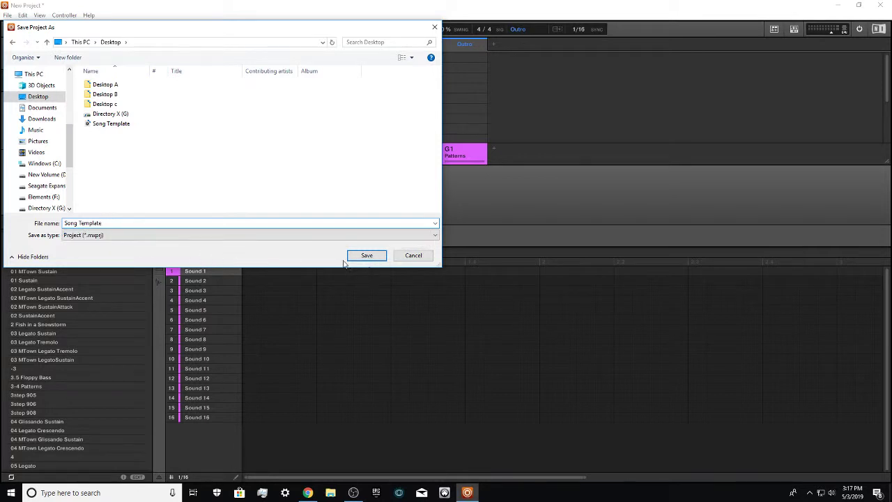
pyautogui.click(370, 256)
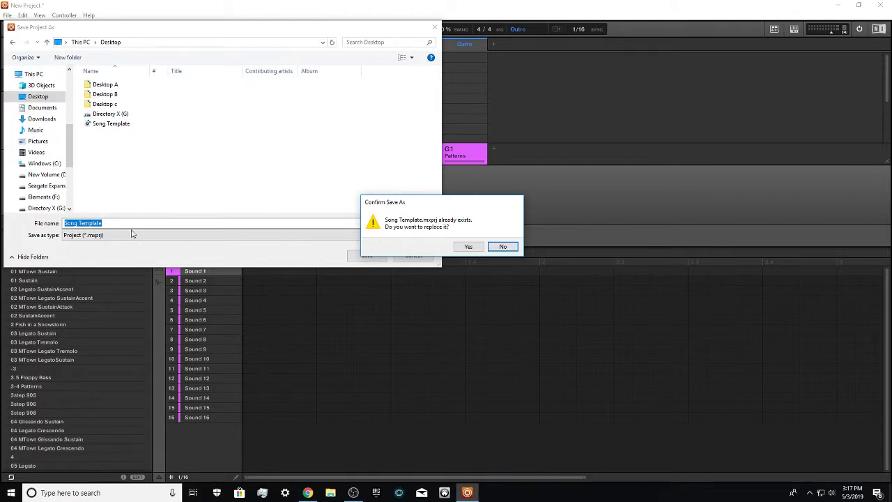
pyautogui.click(469, 248)
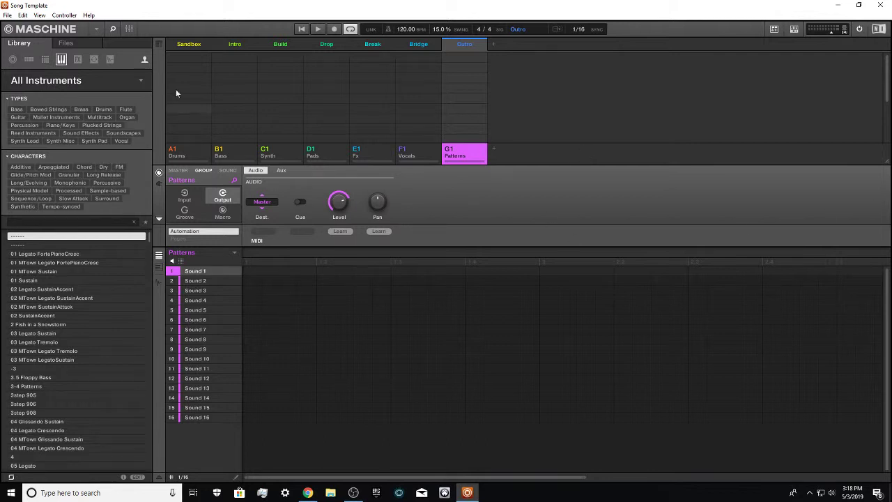
pyautogui.click(181, 45)
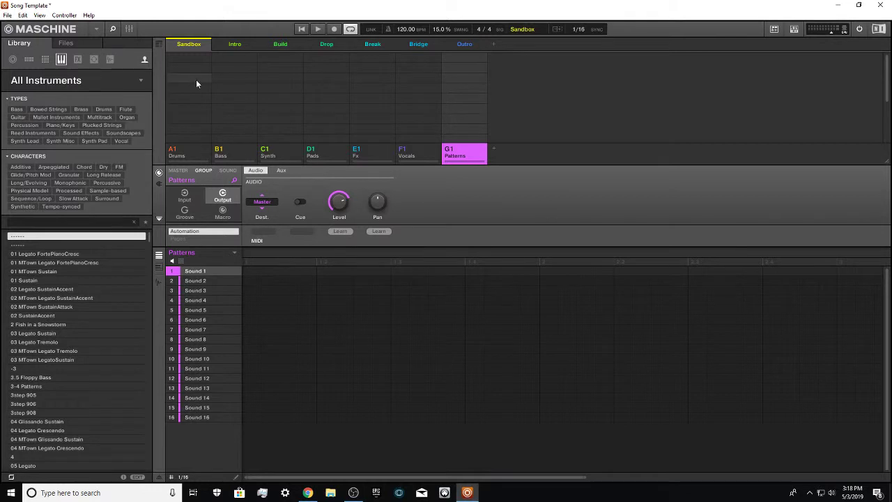
pyautogui.click(199, 60)
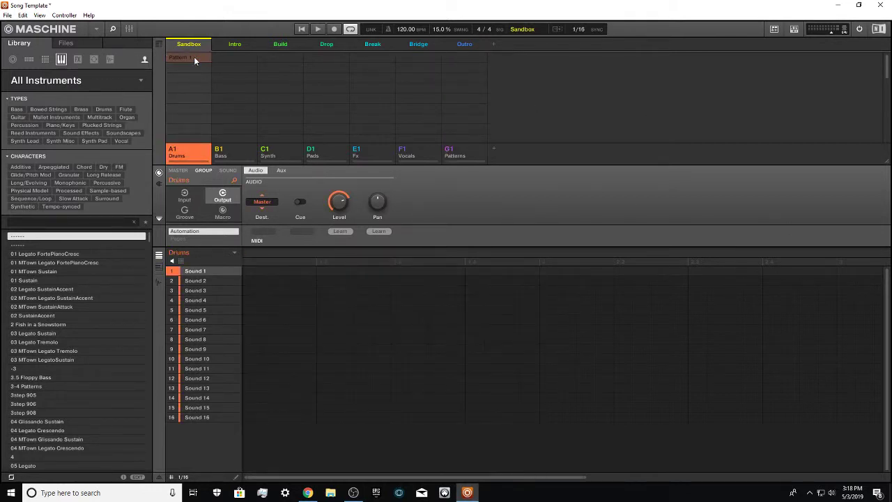
pyautogui.rightClick(194, 58)
pyautogui.click(212, 104)
# - Go through the Intro, Build, Drop, Break, Bridge and Outro scenes and the Patterns group to review the template's layout
pyautogui.click(235, 44)
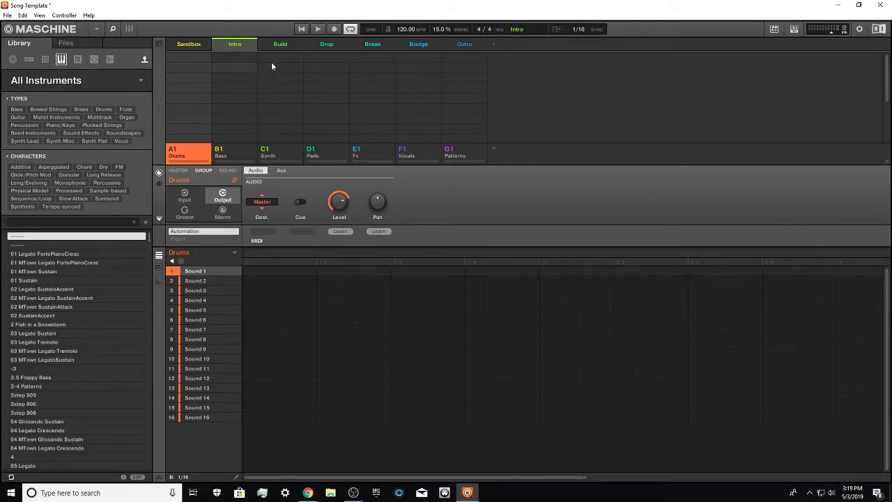
pyautogui.click(280, 44)
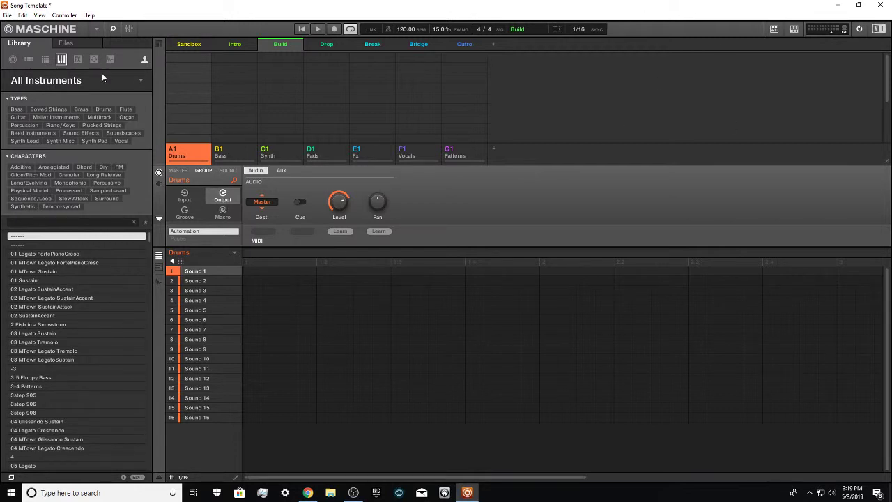
pyautogui.click(326, 45)
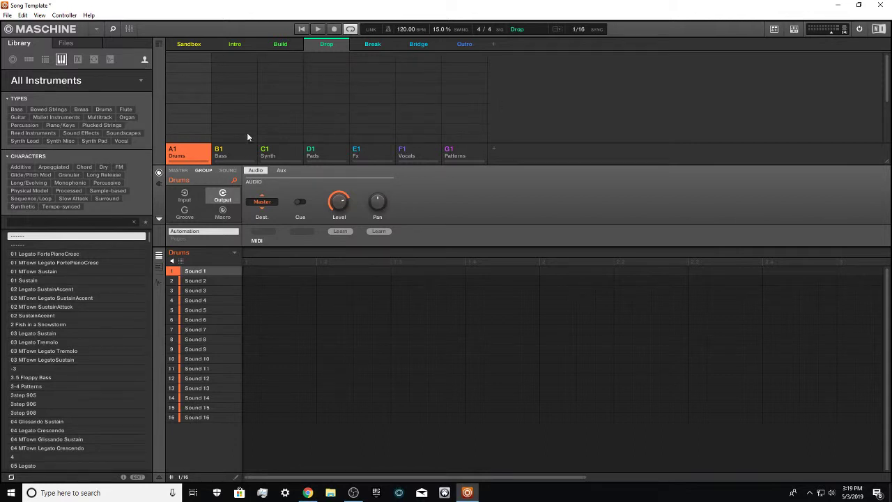
pyautogui.click(374, 44)
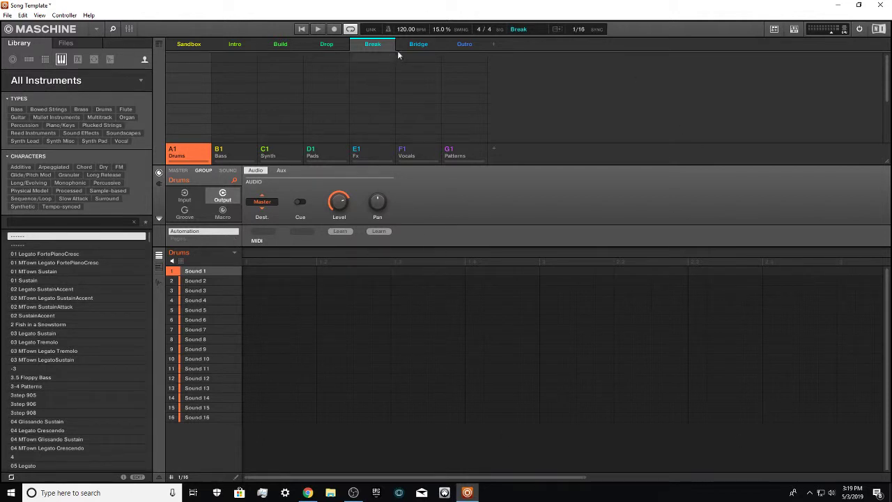
pyautogui.click(420, 46)
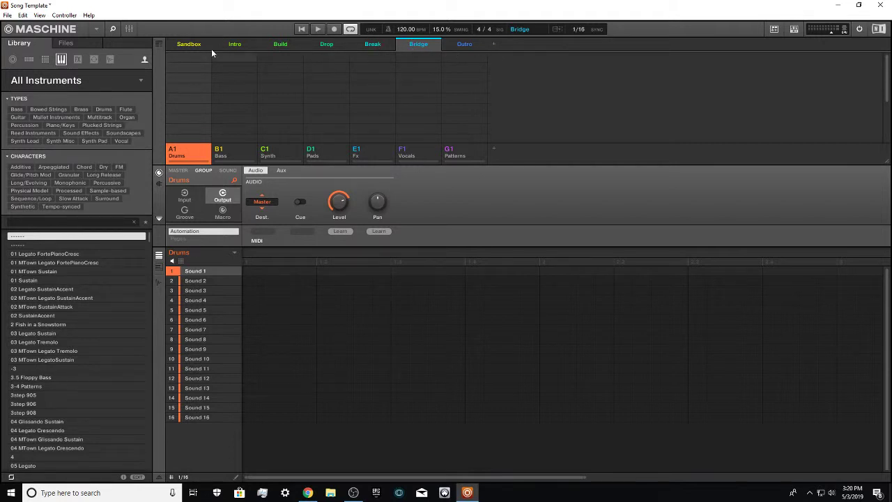
pyautogui.click(465, 44)
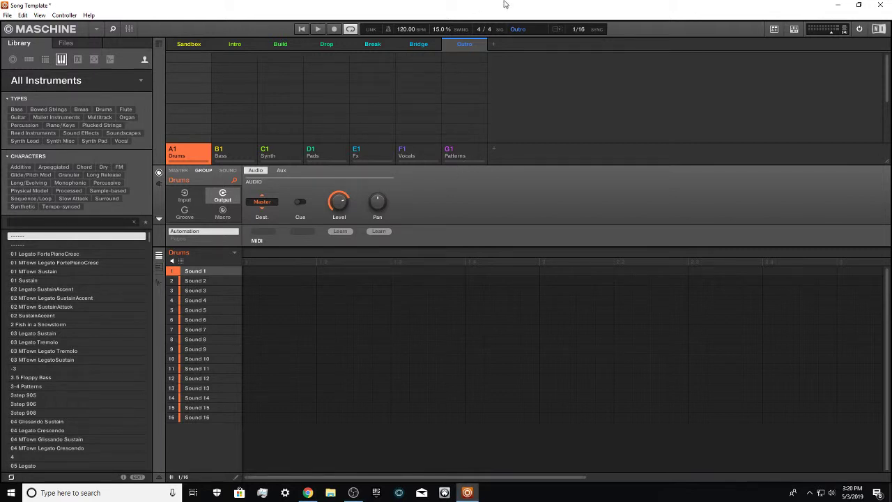
pyautogui.click(461, 163)
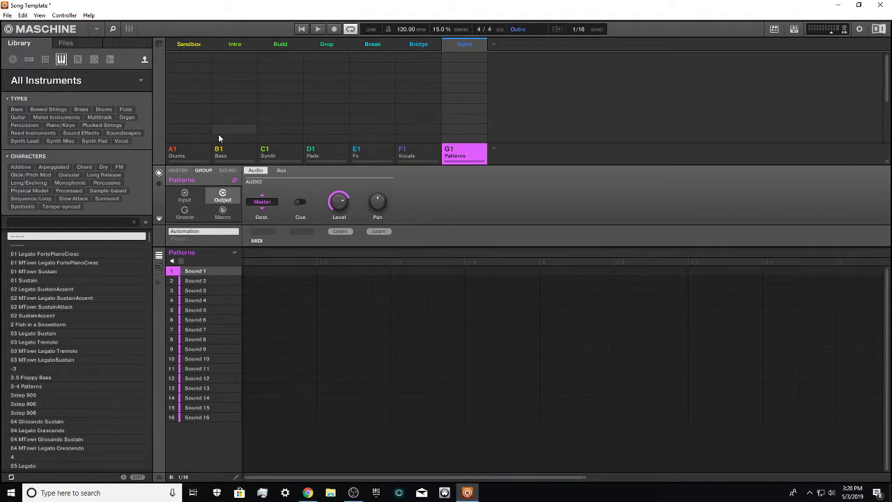
# - Create a Drums pattern with Sound 1 notes on all four beats, and add an empty pattern in the Bass group
pyautogui.click(181, 152)
pyautogui.click(198, 58)
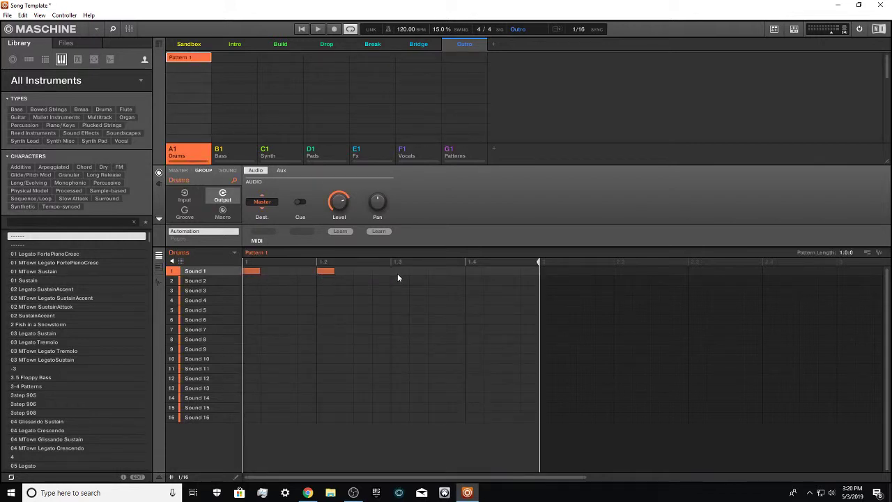
pyautogui.click(478, 272)
pyautogui.click(243, 59)
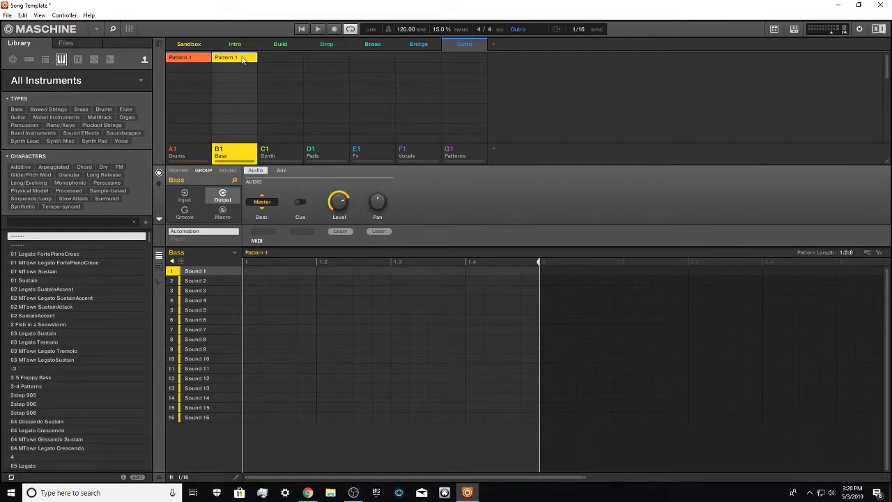
# - Copy the four Drums notes into Sound 1 of a new pattern in the Patterns group, starting on the first beat
pyautogui.click(189, 57)
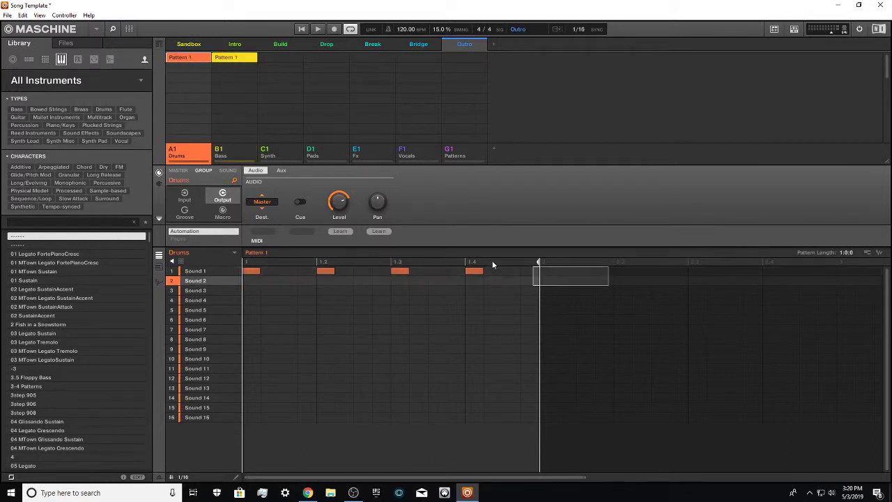
pyautogui.moveTo(493, 264); pyautogui.dragTo(272, 251)
pyautogui.rightClick(347, 324)
pyautogui.click(362, 360)
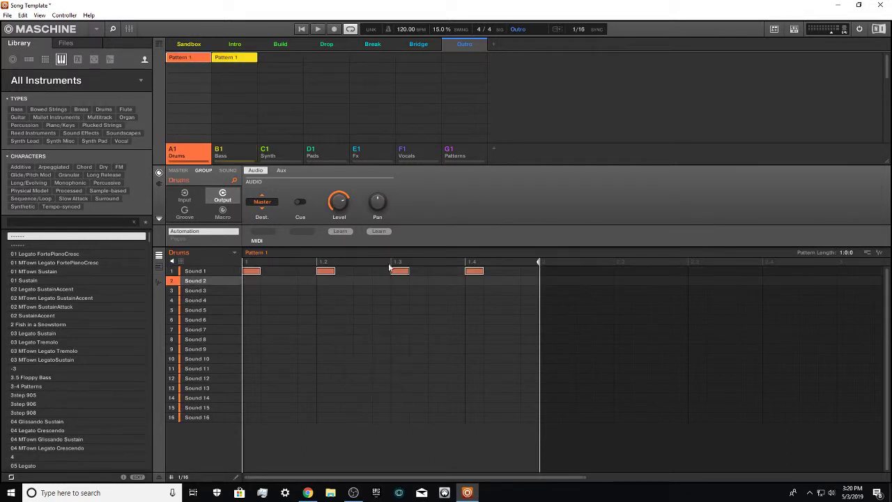
pyautogui.click(469, 60)
pyautogui.click(469, 60)
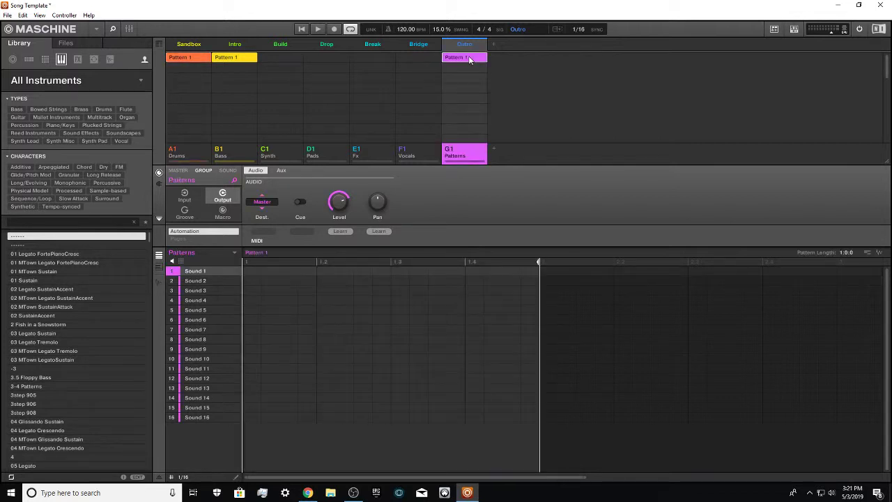
pyautogui.rightClick(255, 276)
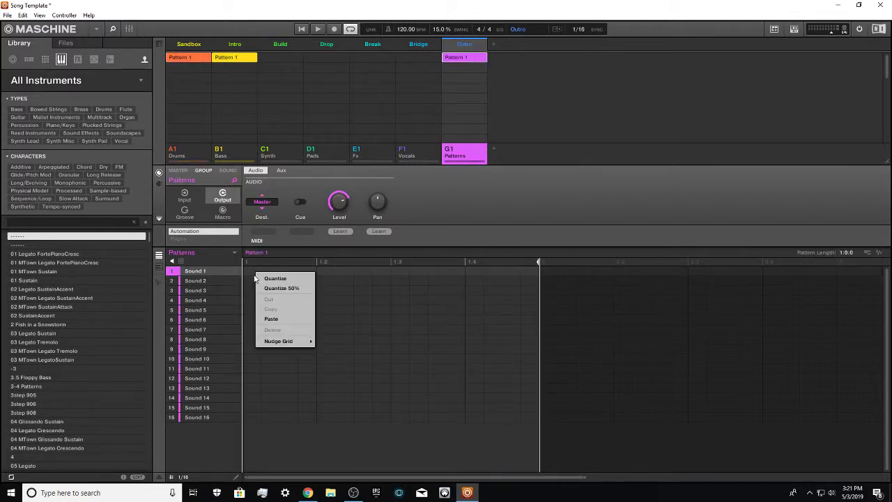
pyautogui.click(271, 320)
pyautogui.moveTo(264, 276); pyautogui.dragTo(242, 274)
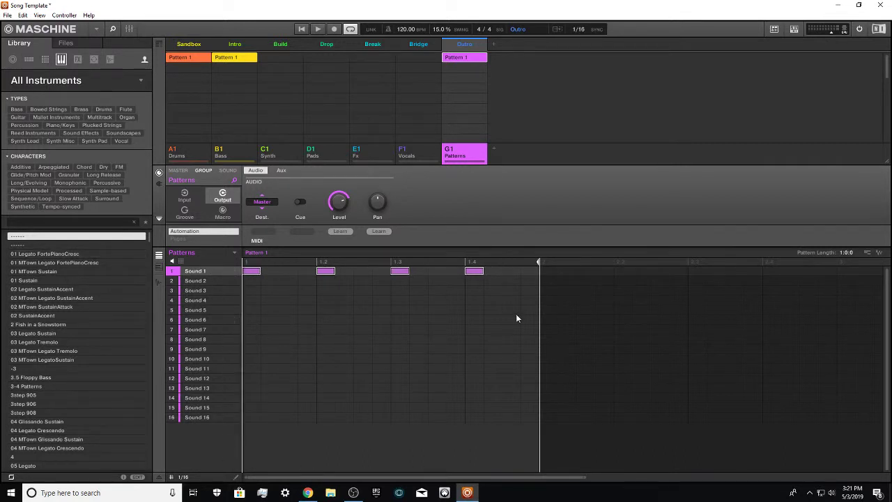
# - Copy the four notes from the Patterns group's pattern into Sound 1 of the Bass pattern
pyautogui.click(225, 58)
pyautogui.click(456, 60)
pyautogui.rightClick(327, 275)
pyautogui.click(344, 307)
pyautogui.click(236, 62)
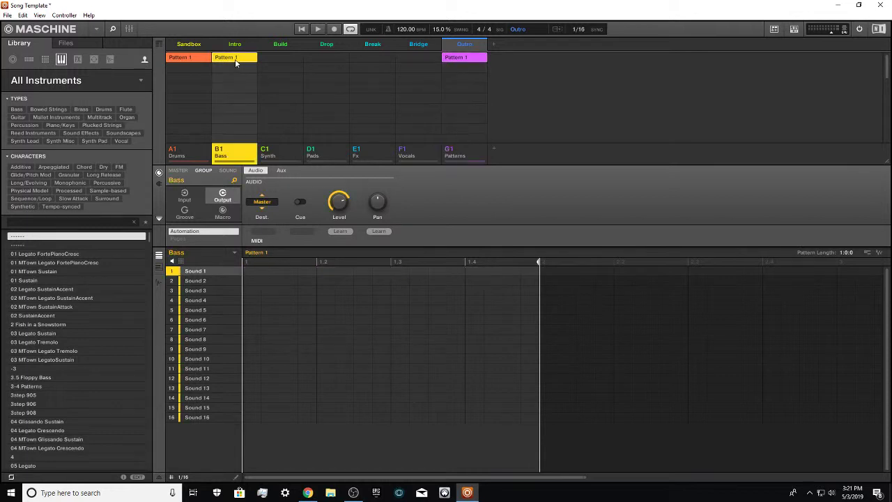
pyautogui.rightClick(248, 270)
pyautogui.click(261, 315)
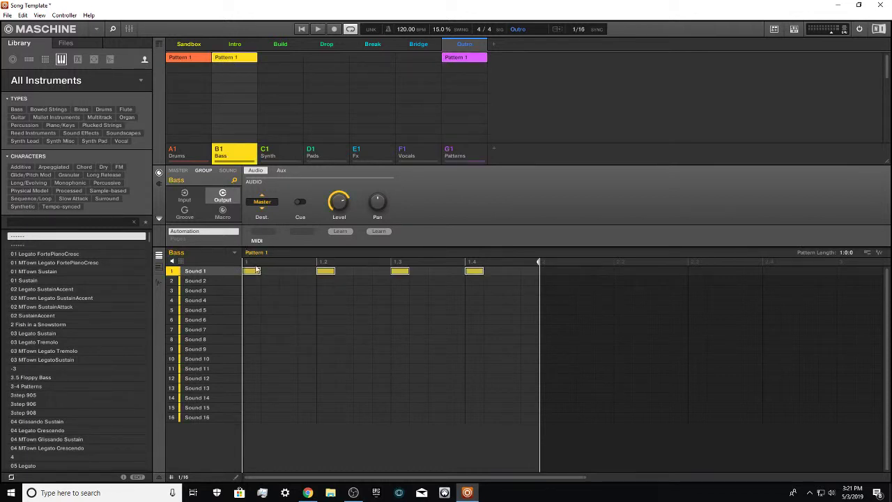
# - Lengthen all four Bass notes to three 1/16 steps each and compare the Bass pattern with the Drums pattern
pyautogui.click(255, 272)
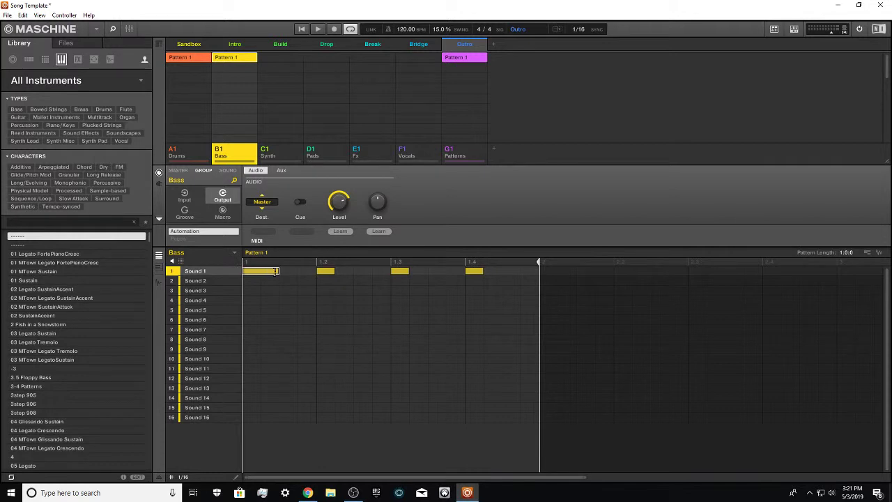
pyautogui.click(267, 280)
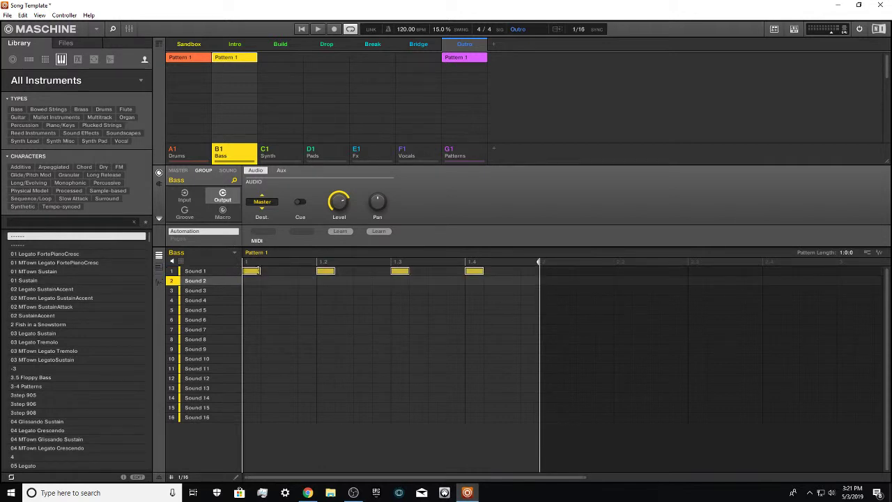
pyautogui.moveTo(260, 270); pyautogui.dragTo(298, 271)
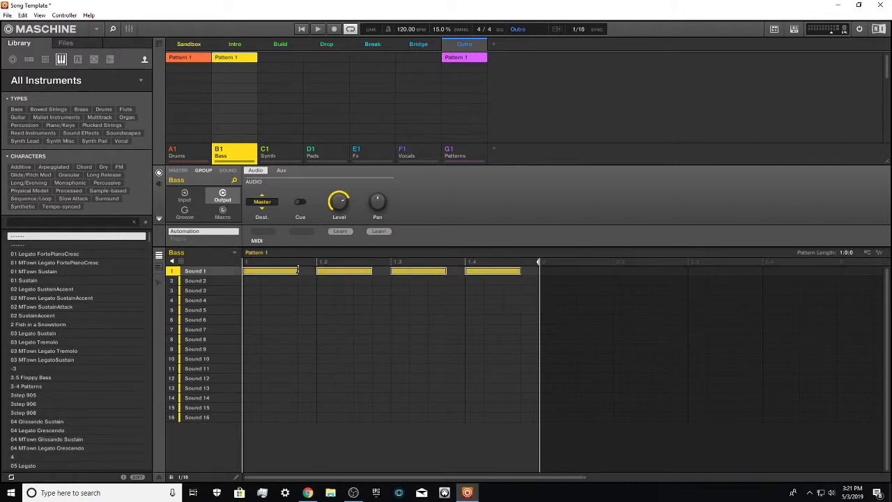
pyautogui.click(315, 319)
pyautogui.click(197, 58)
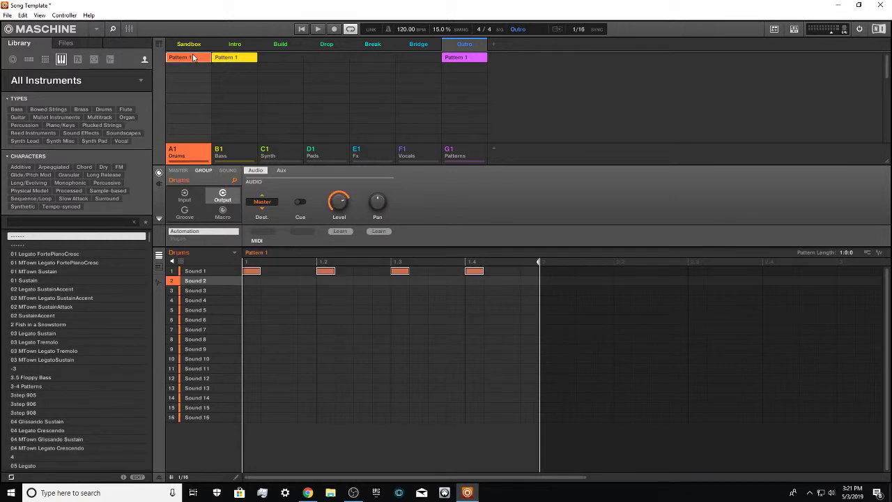
pyautogui.click(237, 60)
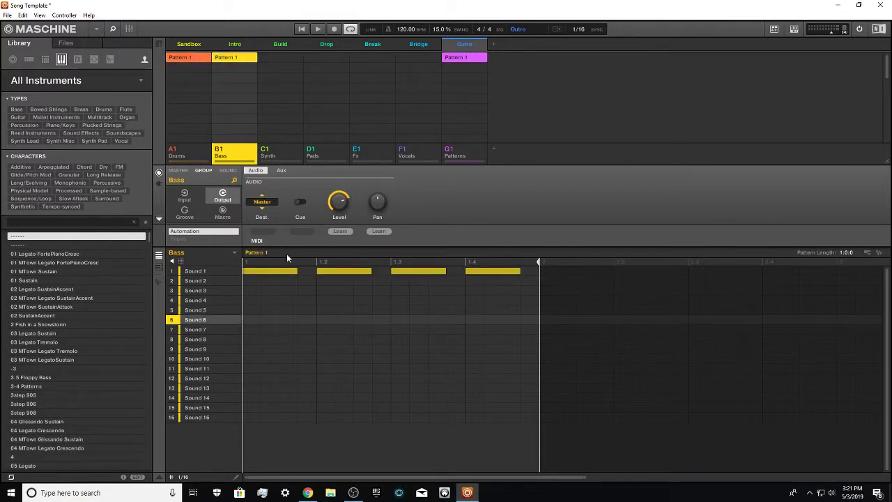
# - Try to extend the third Sound 1 note of the Bass pattern past the pattern's end, and undo the change
pyautogui.click(183, 59)
pyautogui.click(240, 60)
pyautogui.moveTo(443, 271); pyautogui.dragTo(699, 278)
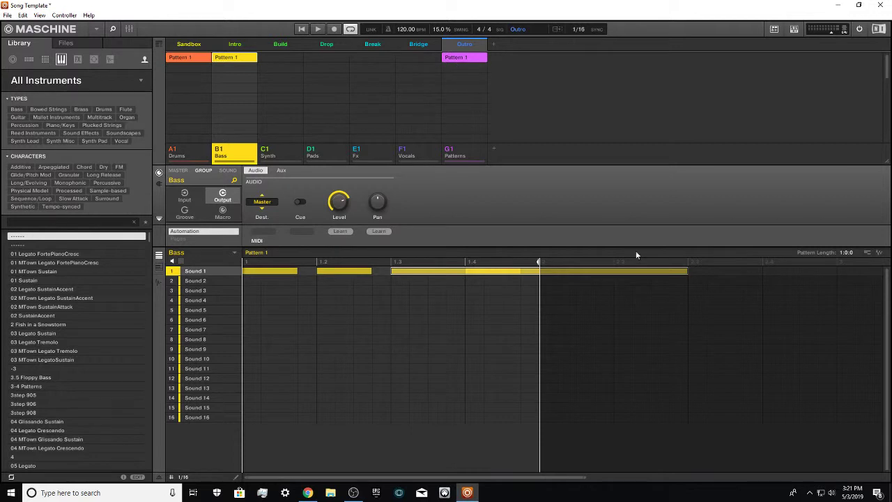
pyautogui.hotkey('ctrl', 'z')
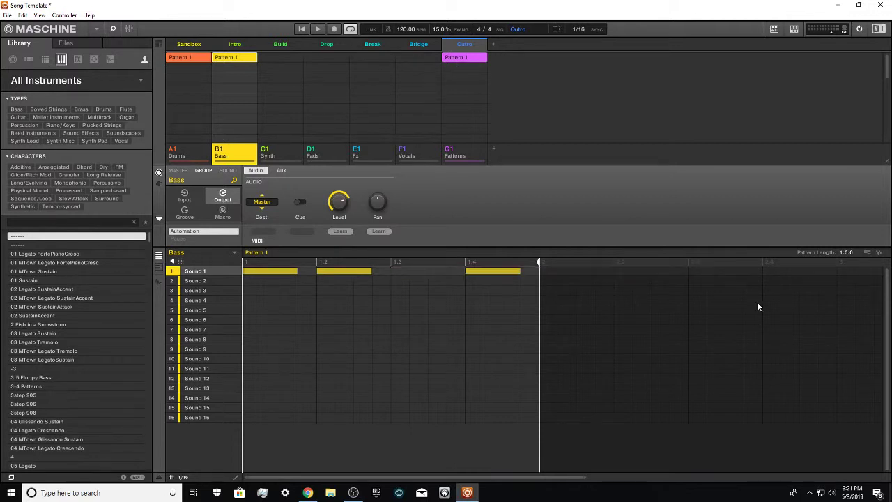
# - Replace the remaining Bass notes with a copy of the four Sound 1 notes from the Patterns group's pattern
pyautogui.moveTo(542, 320); pyautogui.dragTo(193, 252)
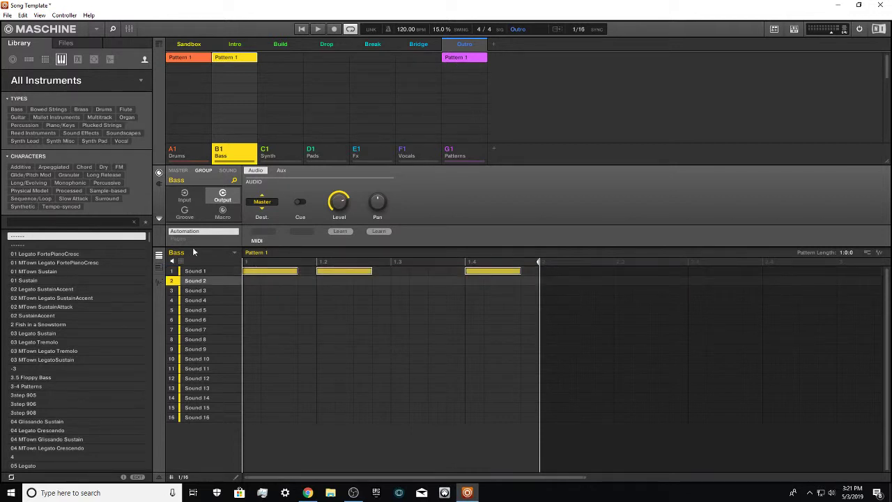
pyautogui.press('Delete')
pyautogui.click(445, 60)
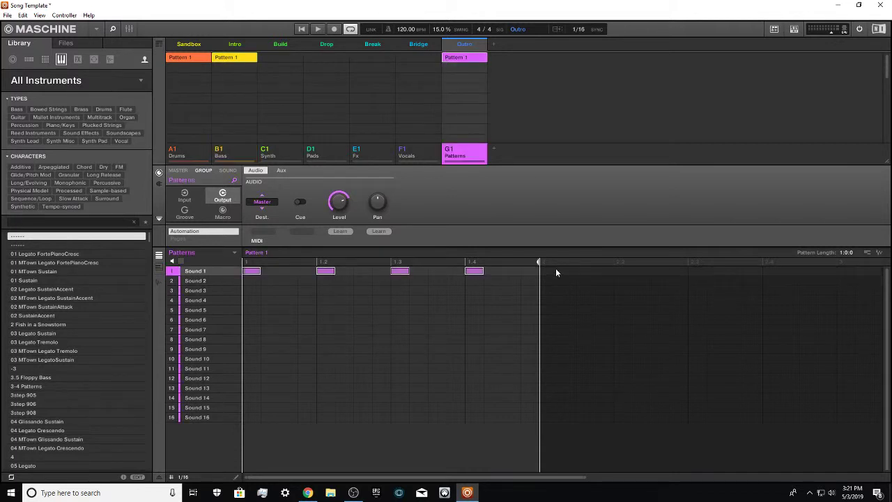
pyautogui.rightClick(363, 270)
pyautogui.click(395, 317)
pyautogui.click(216, 64)
pyautogui.rightClick(259, 272)
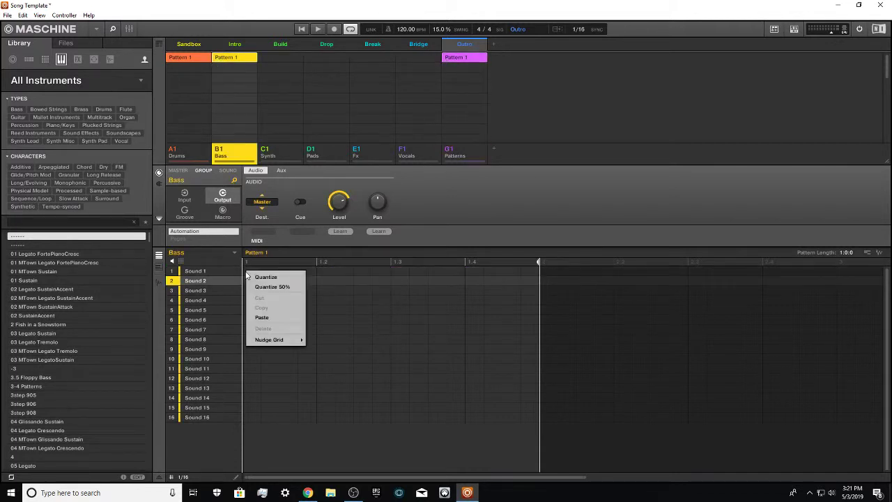
pyautogui.click(268, 320)
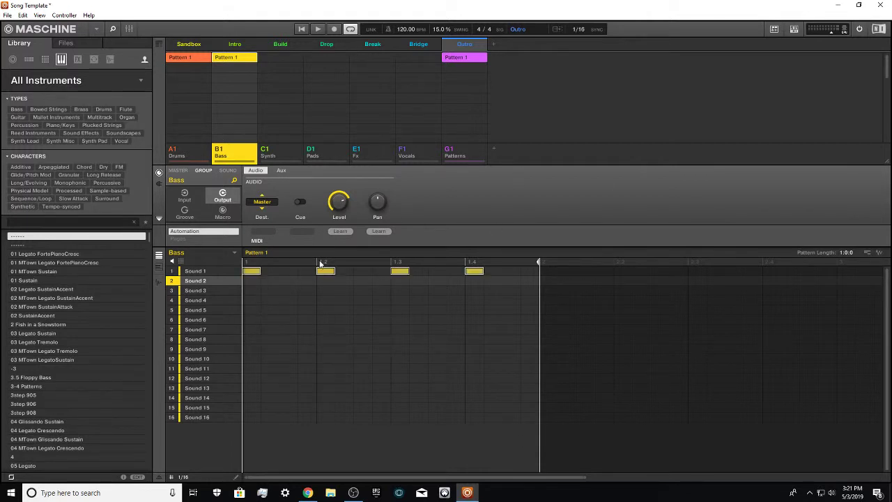
# - Lengthen the four pasted Bass notes to three 1/16 steps each
pyautogui.moveTo(262, 270); pyautogui.dragTo(299, 270)
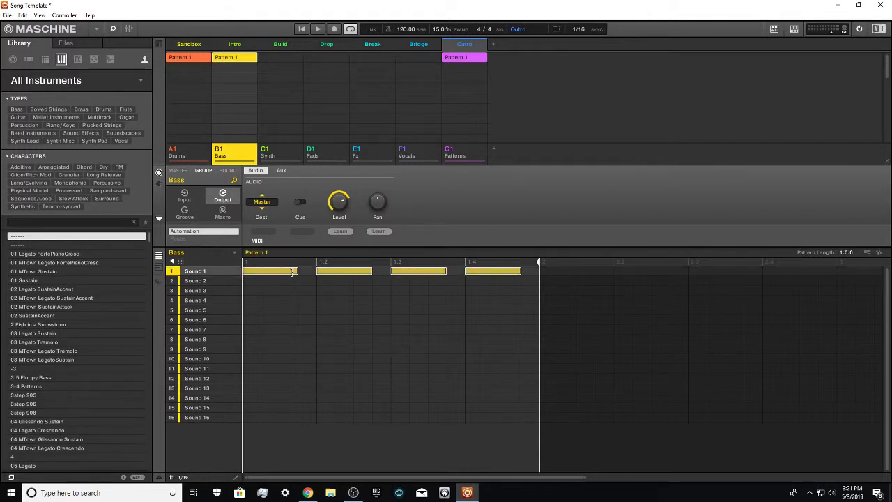
pyautogui.click(368, 342)
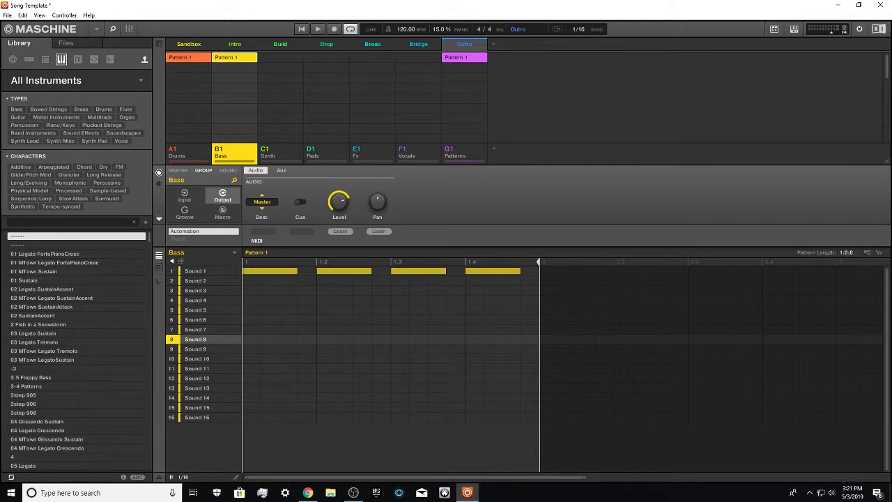
pyautogui.moveTo(589, 266); pyautogui.dragTo(237, 275)
# - Delete the demonstration patterns from the Bass, Patterns and Drums groups
pyautogui.rightClick(237, 58)
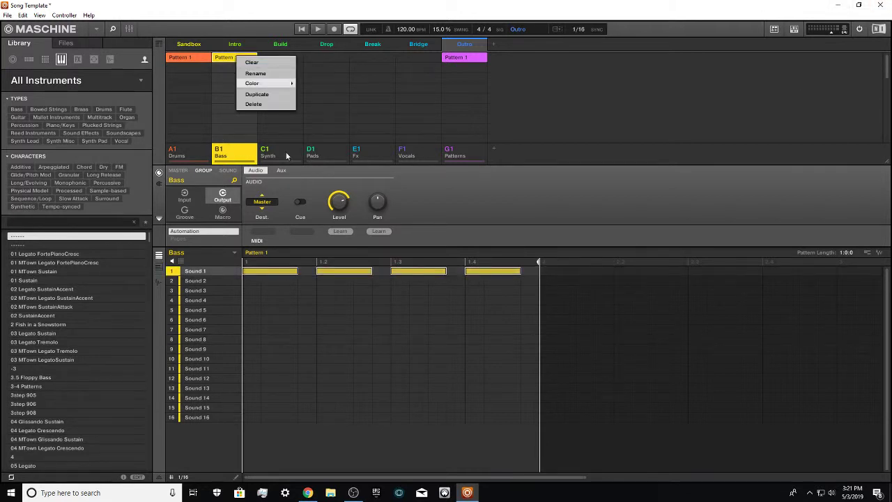
pyautogui.click(258, 104)
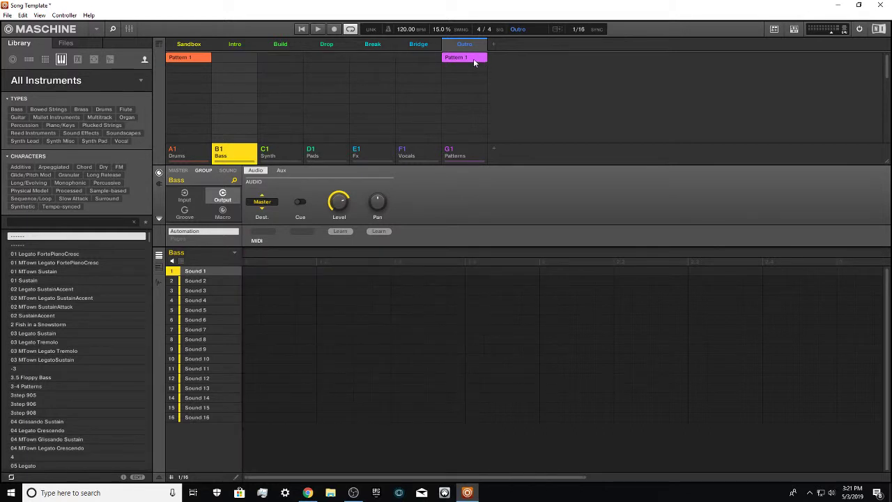
pyautogui.rightClick(473, 59)
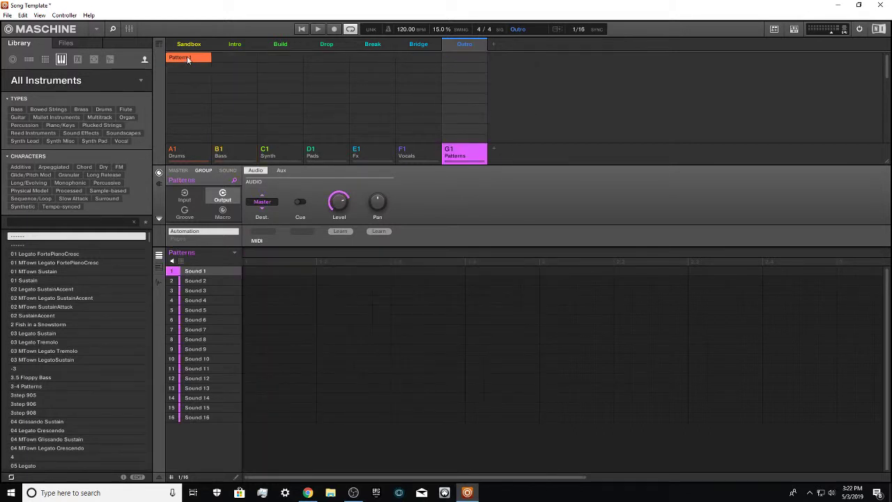
pyautogui.click(186, 60)
pyautogui.rightClick(187, 60)
pyautogui.click(209, 104)
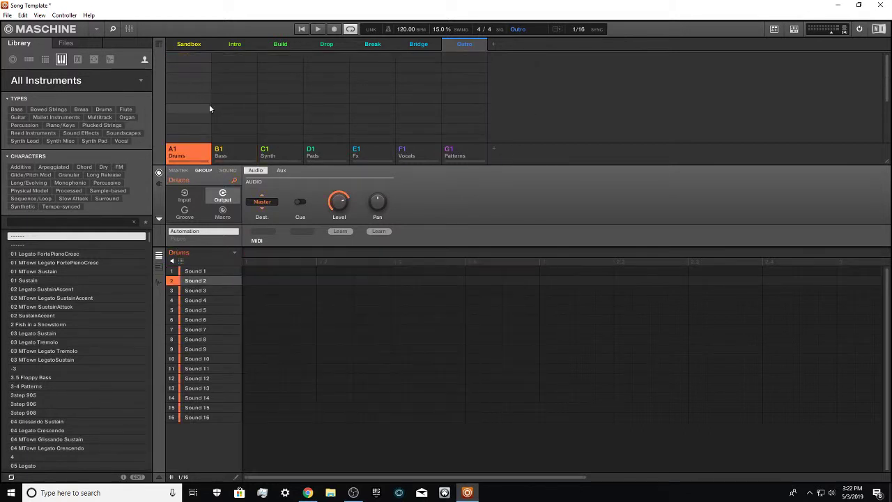
# - Switch through the Build, Drop, Intro and Sandbox scenes to check that they are empty
pyautogui.click(297, 45)
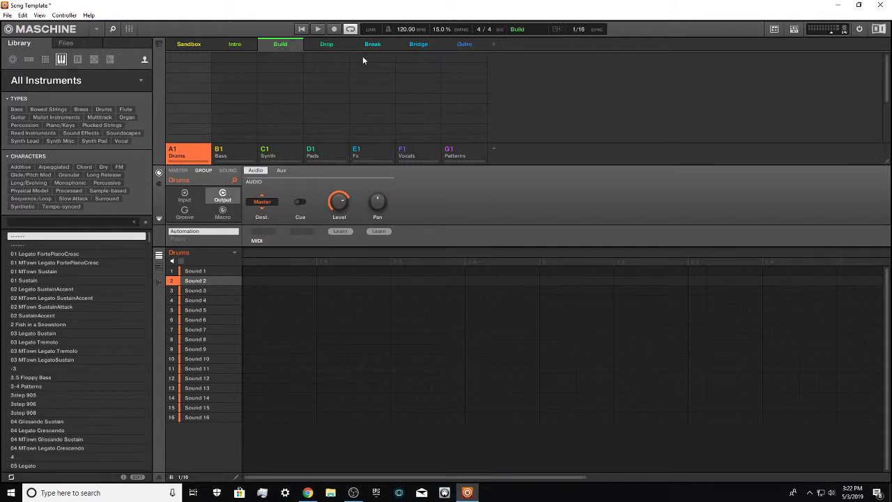
pyautogui.click(318, 42)
pyautogui.click(234, 46)
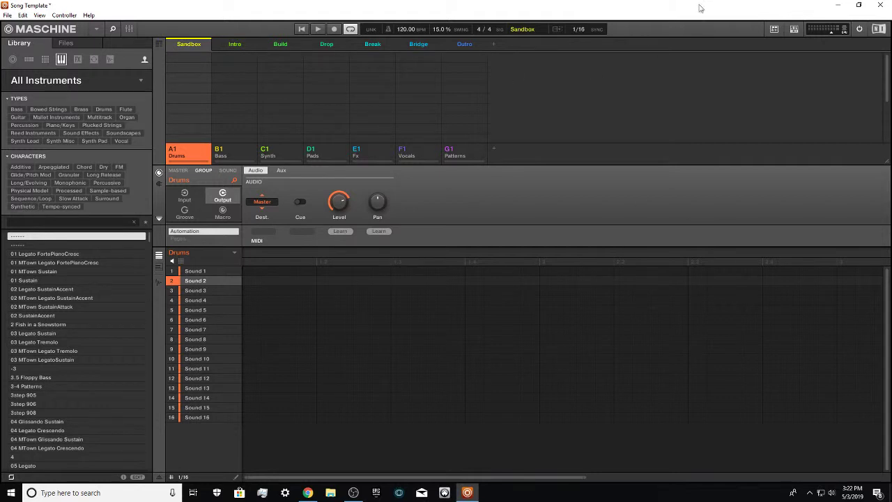
# - View the color choices for Sound 1 of the Drums group without changing its color
pyautogui.click(208, 270)
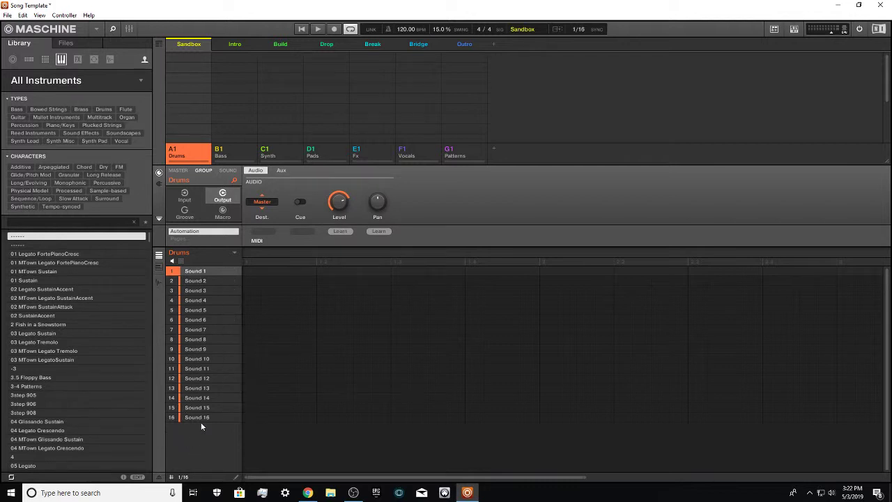
pyautogui.rightClick(196, 277)
pyautogui.moveTo(240, 334)
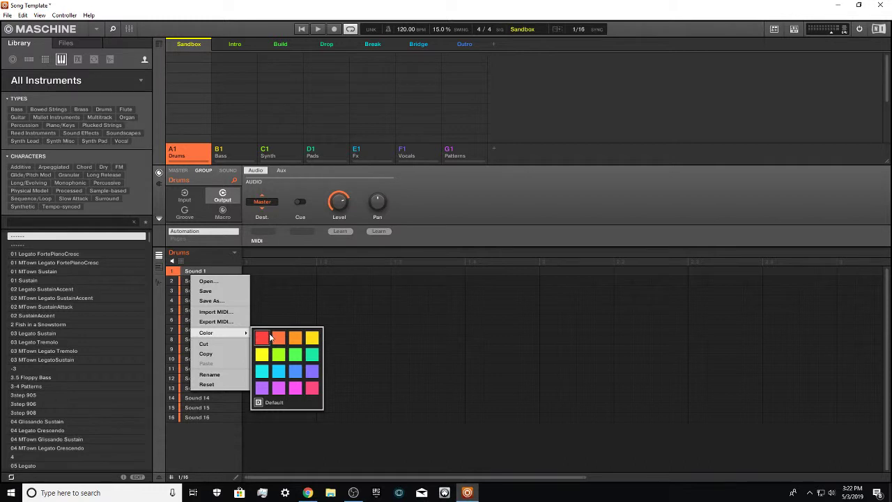
pyautogui.click(392, 321)
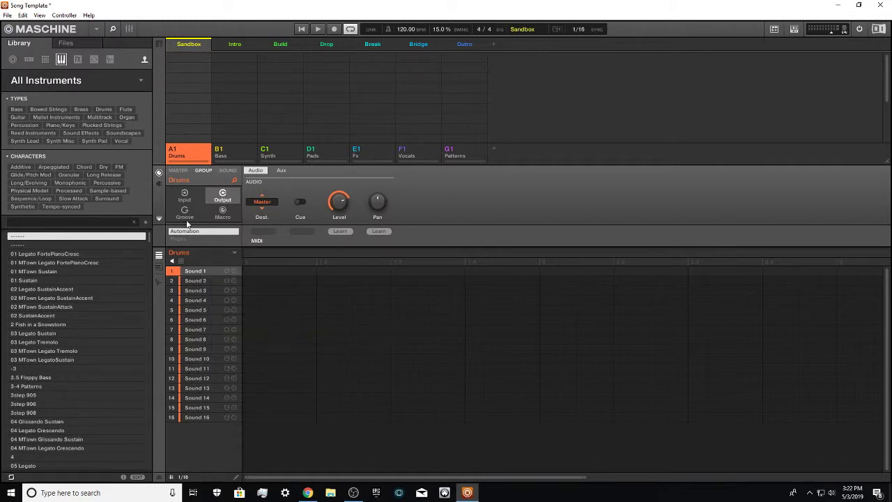
pyautogui.click(415, 275)
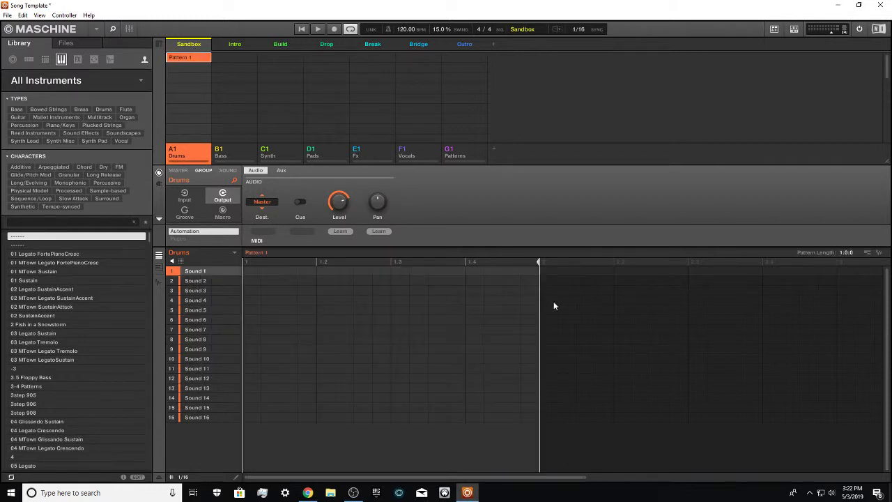
pyautogui.rightClick(191, 58)
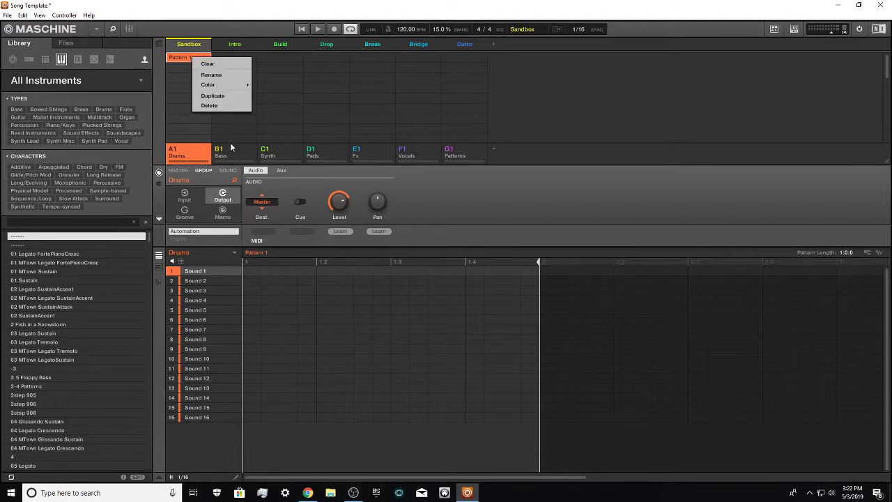
pyautogui.click(209, 105)
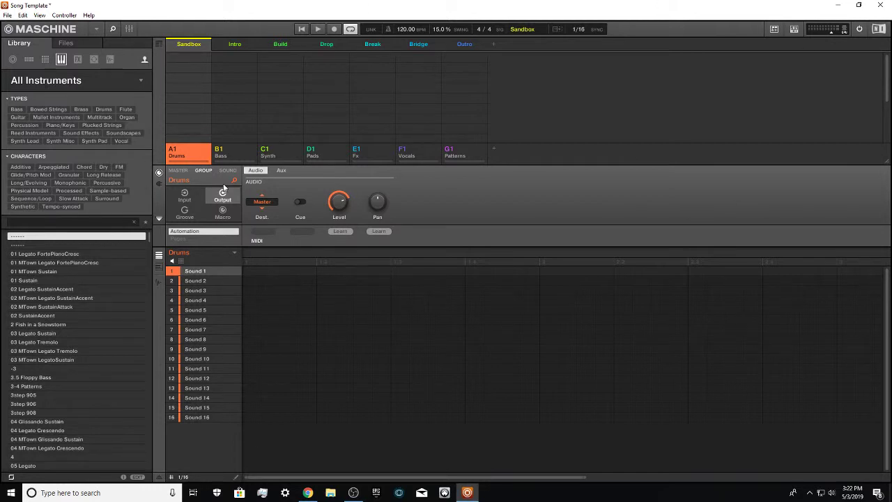
# - Assign the Build scene to the first section of the song timeline, and remove that section
pyautogui.click(161, 46)
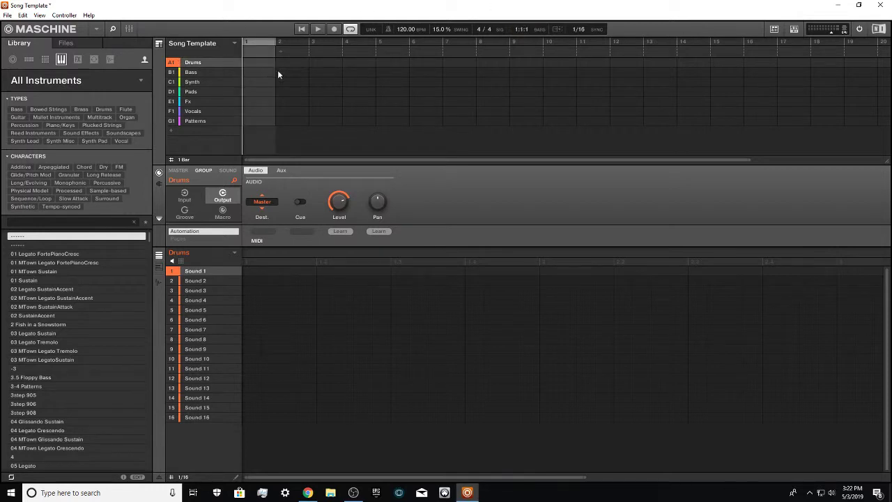
pyautogui.rightClick(261, 53)
pyautogui.moveTo(288, 67)
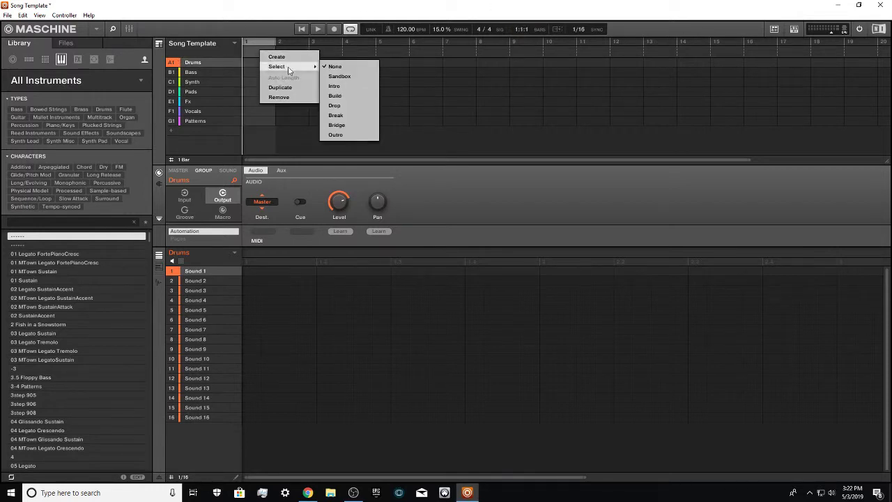
pyautogui.click(336, 95)
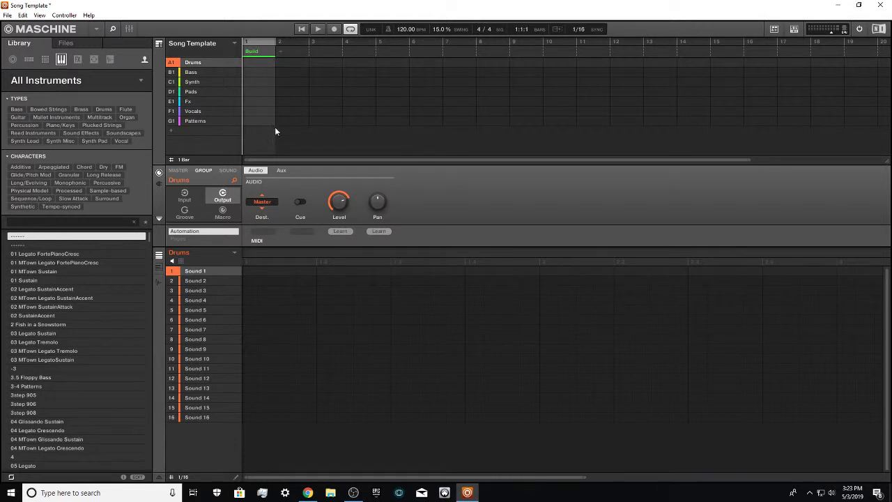
pyautogui.rightClick(262, 51)
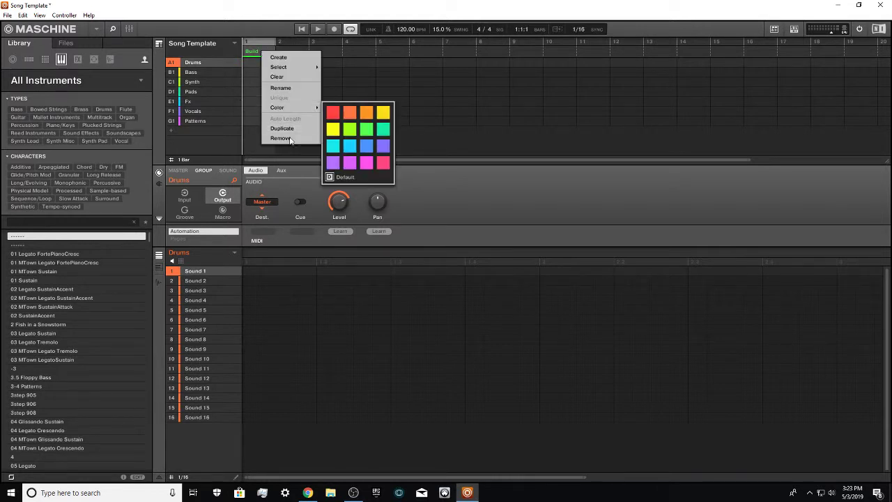
pyautogui.click(292, 139)
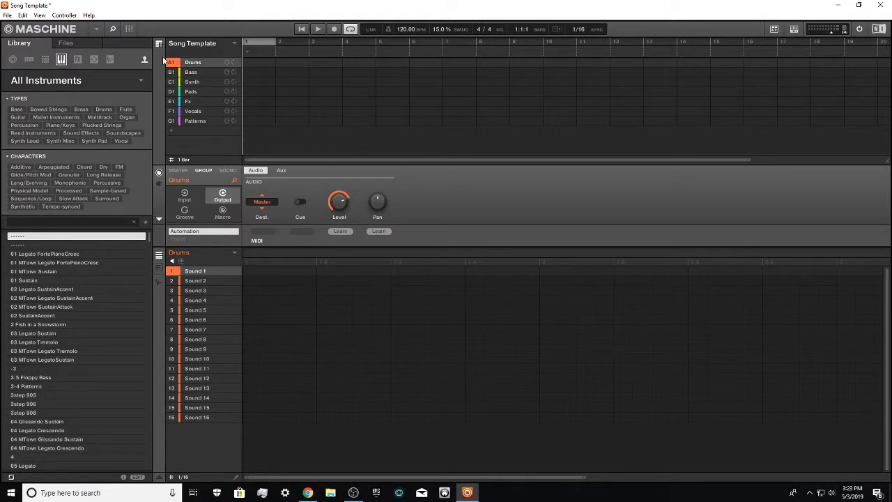
# - Return to the scene and group overview, and look at the group channels in the mixer
pyautogui.click(159, 44)
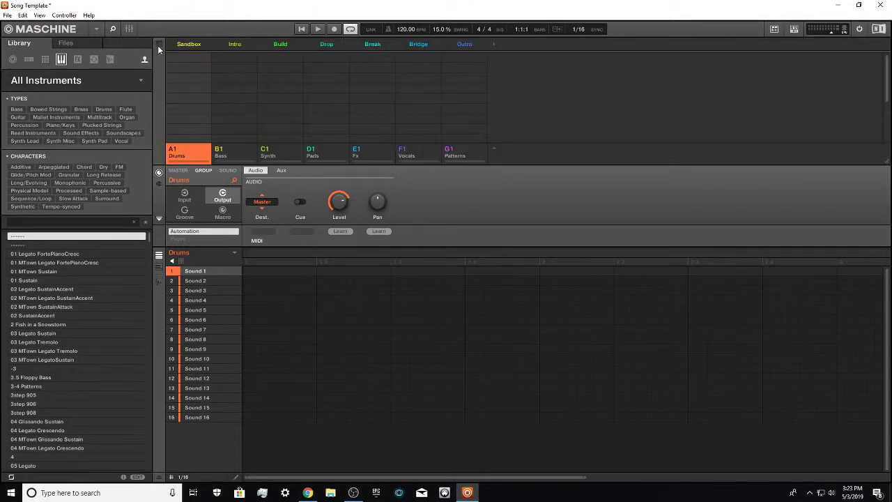
pyautogui.click(128, 29)
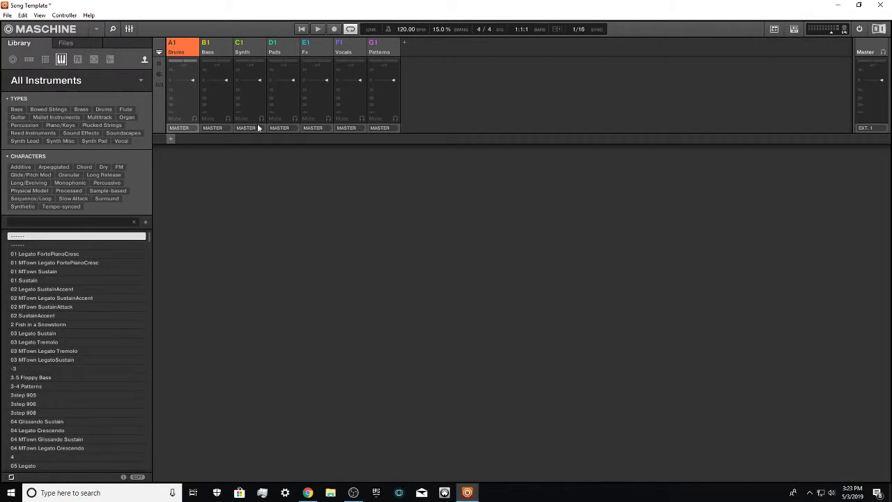
pyautogui.click(128, 29)
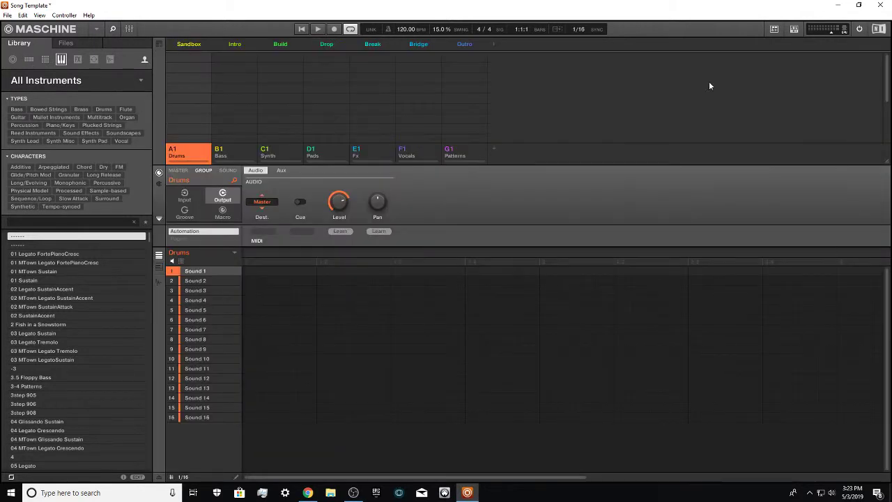
# - Add four new empty groups after the Patterns group
pyautogui.click(495, 150)
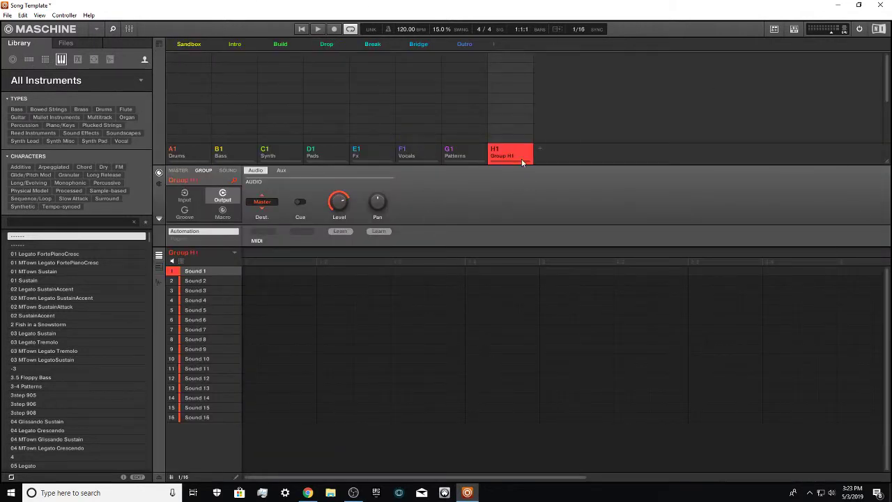
pyautogui.click(537, 149)
pyautogui.click(586, 150)
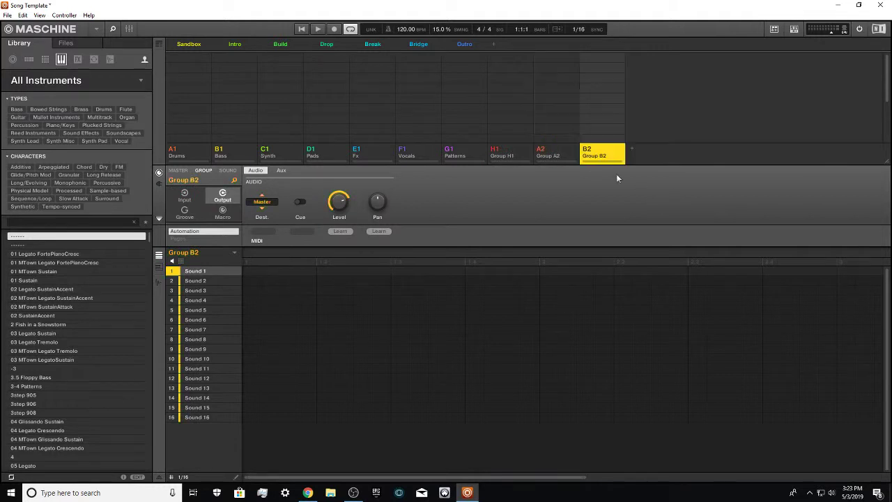
pyautogui.click(631, 151)
# - Delete the extra groups C2, B2, A2 and H1, keeping Patterns as the last group
pyautogui.rightClick(649, 151)
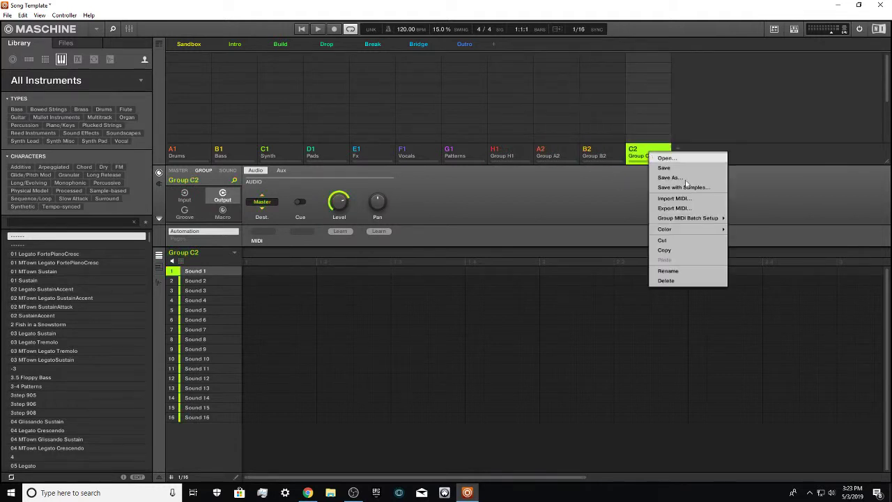
pyautogui.click(666, 280)
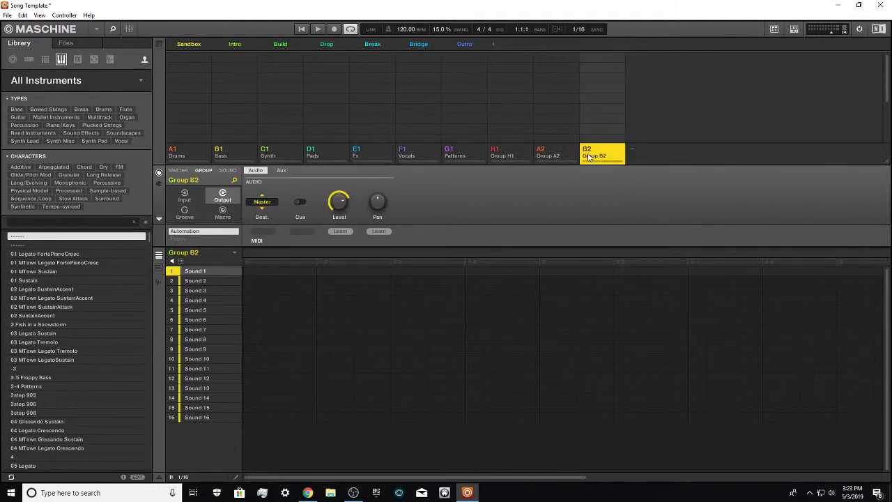
pyautogui.rightClick(589, 152)
pyautogui.click(604, 282)
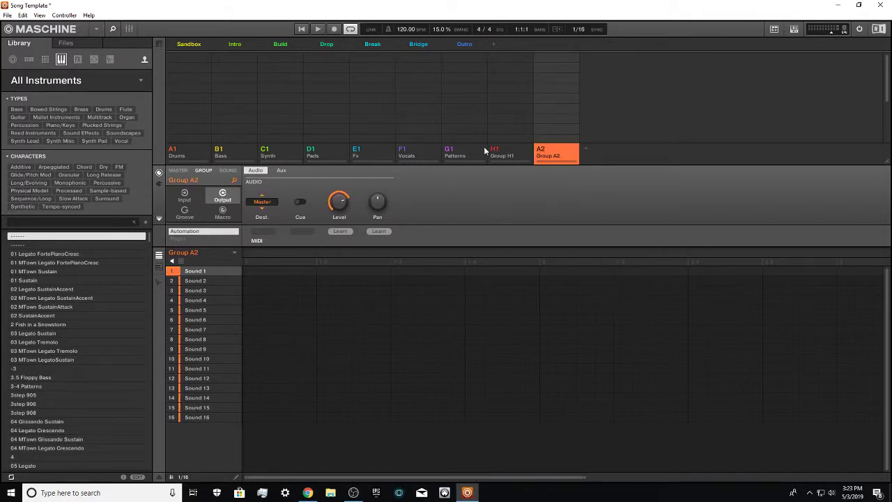
pyautogui.rightClick(554, 158)
pyautogui.click(579, 287)
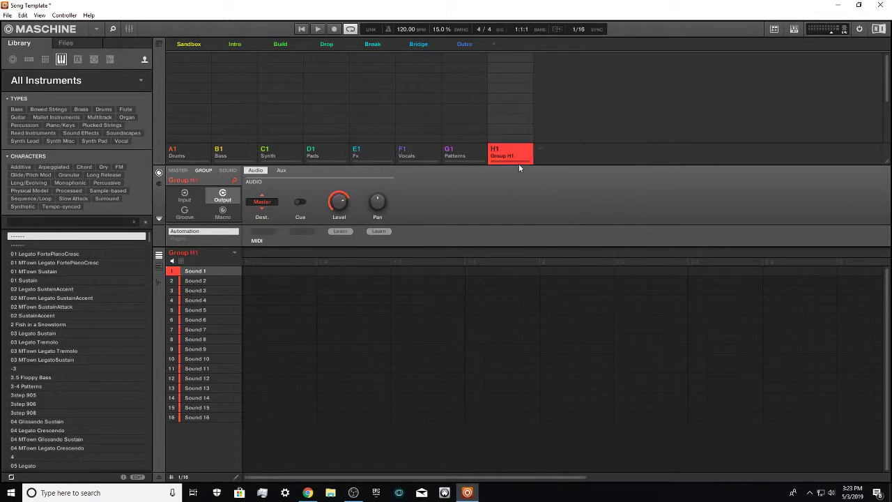
pyautogui.rightClick(524, 152)
pyautogui.click(571, 280)
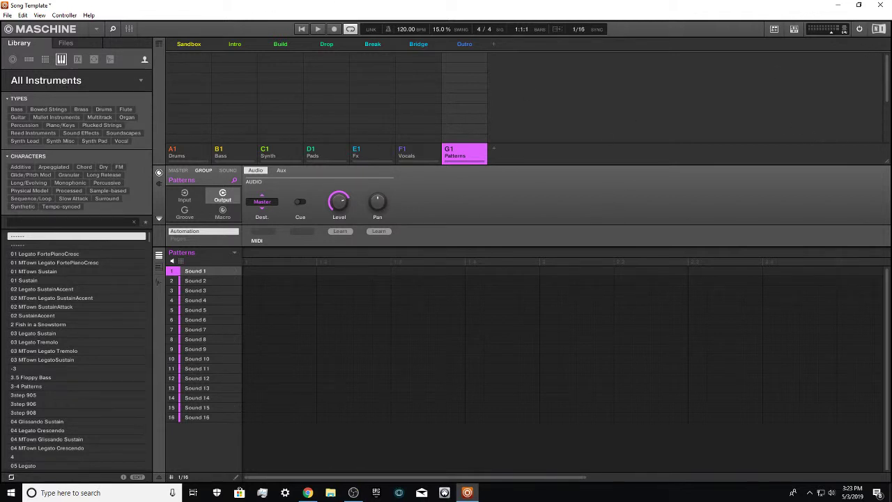
# - Load the Serum_x64 plug-in from Xfer Records into the first sound of the Patterns group
pyautogui.click(159, 184)
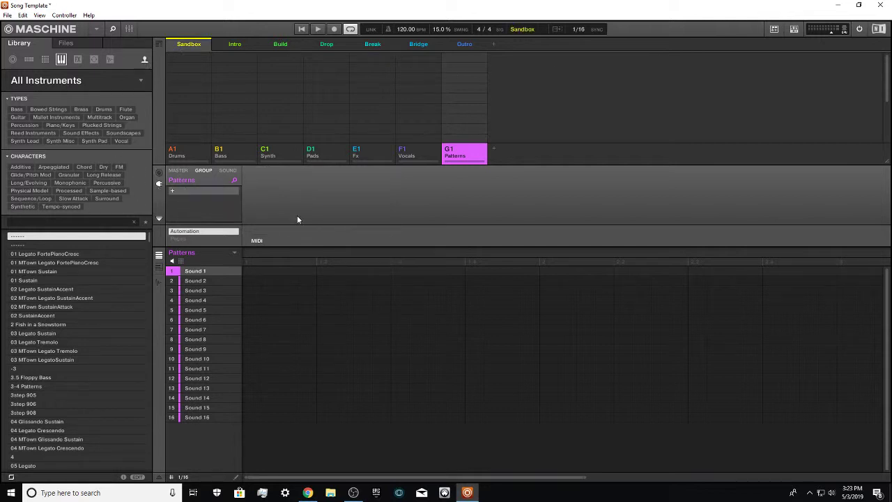
pyautogui.click(228, 171)
pyautogui.click(173, 189)
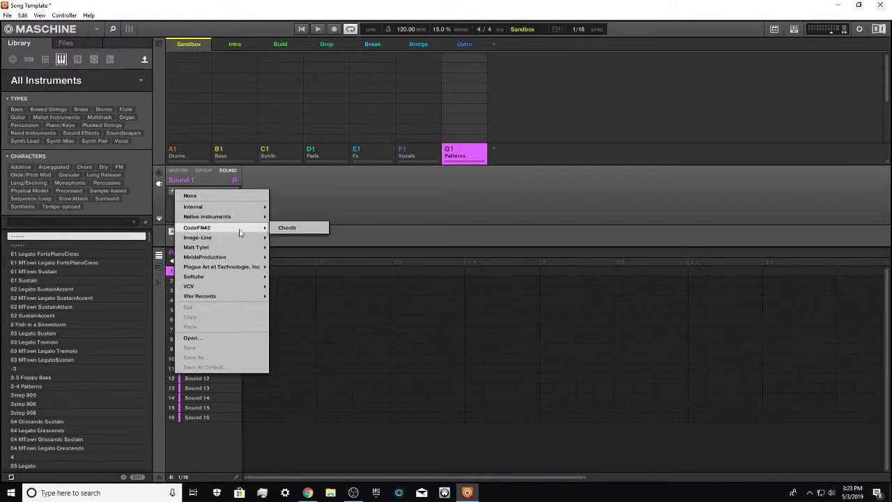
pyautogui.moveTo(247, 297)
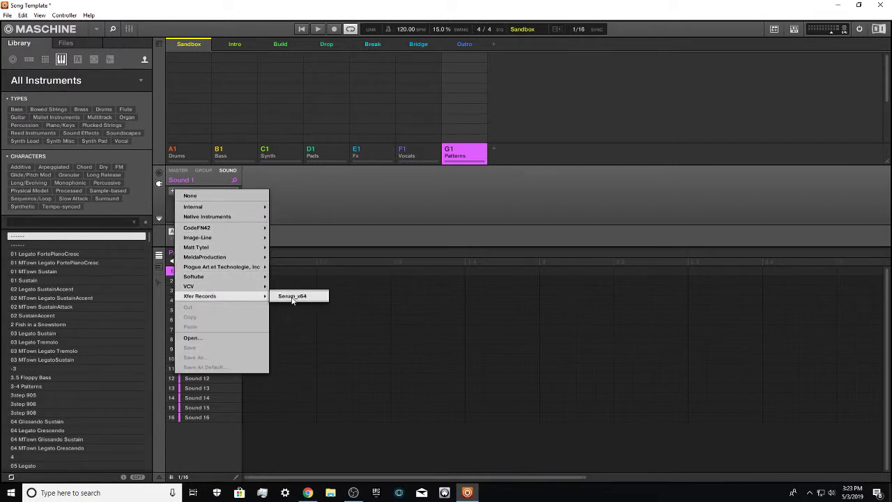
pyautogui.click(291, 297)
# - Open the Serum plug-in's own window from the first sound's plug-in slot, look at it, and close it
pyautogui.click(205, 192)
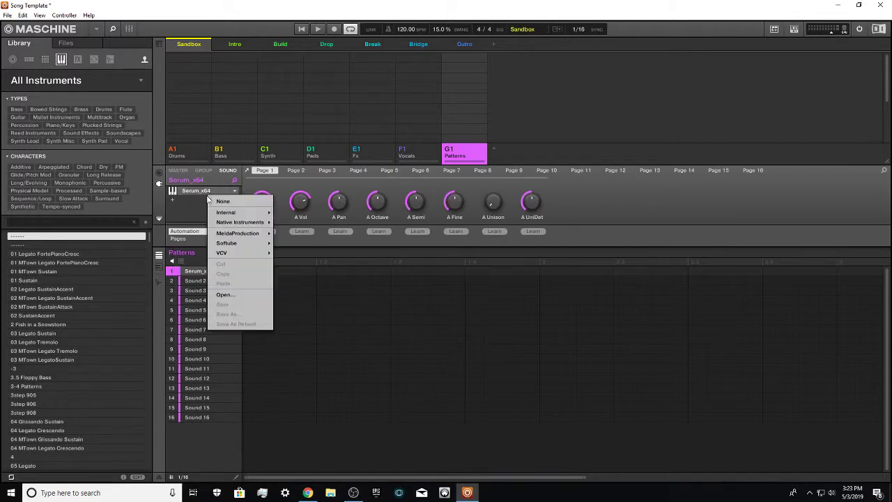
pyautogui.click(207, 191)
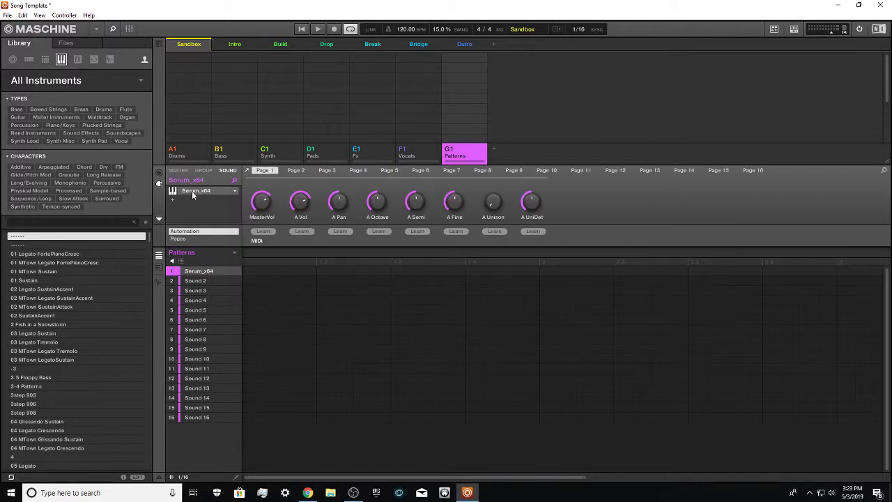
pyautogui.click(191, 191)
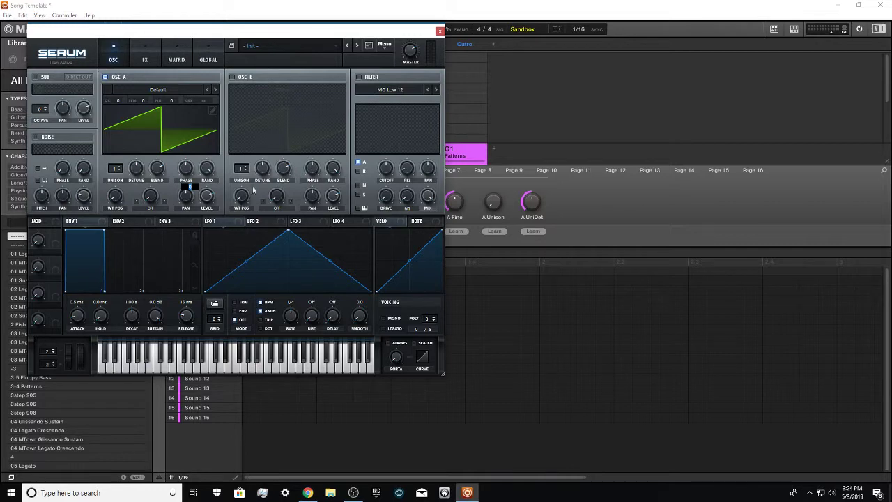
pyautogui.click(440, 32)
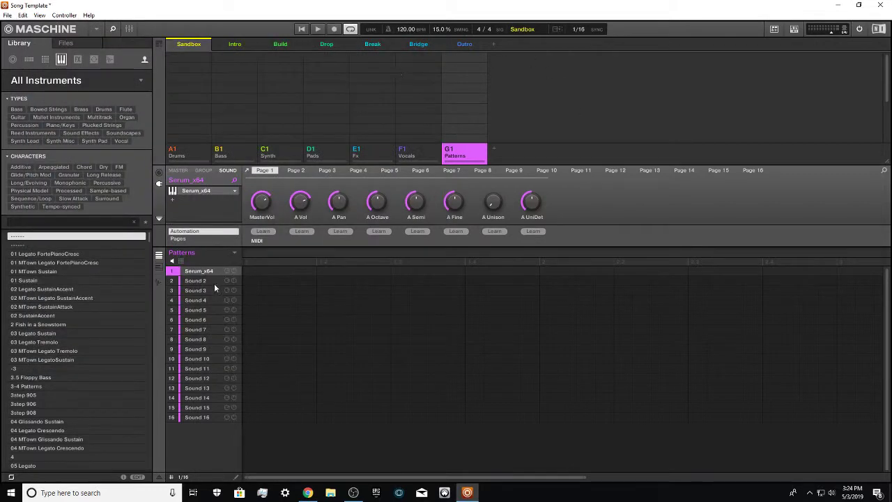
# - Cut the Serum_x64 plug-in from the first sound of the Patterns group to empty its slot
pyautogui.click(196, 189)
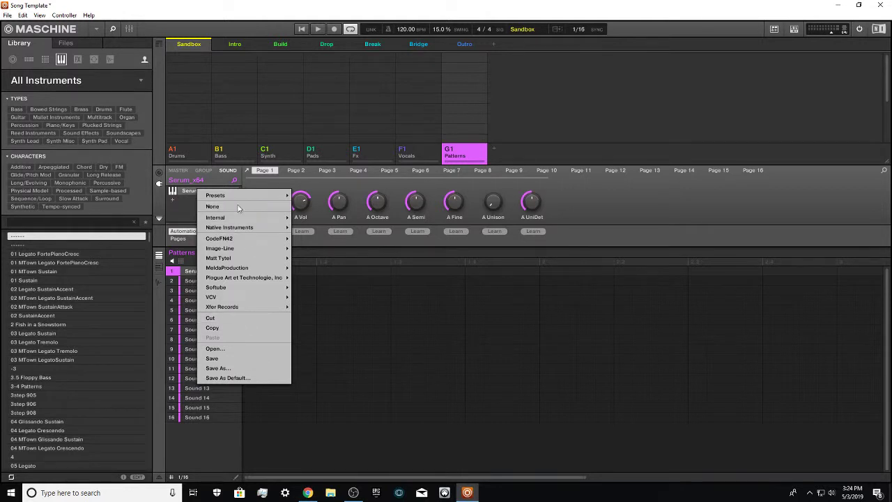
pyautogui.moveTo(229, 310)
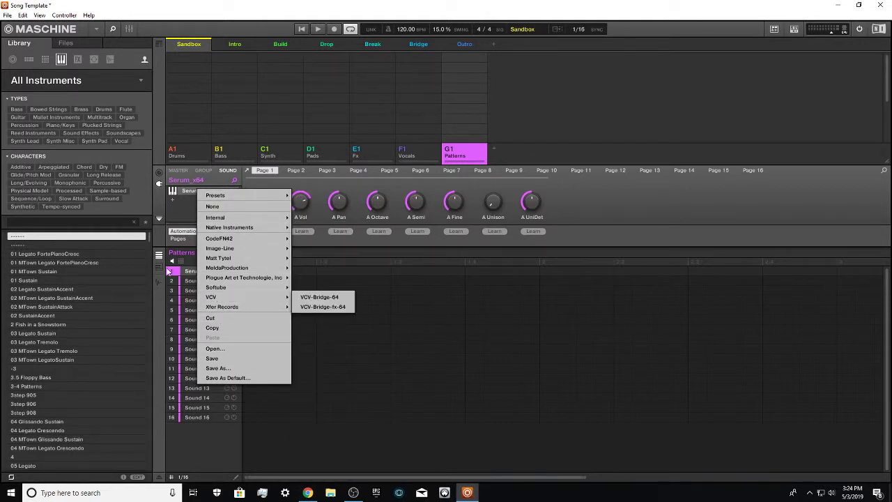
pyautogui.click(189, 272)
pyautogui.click(207, 195)
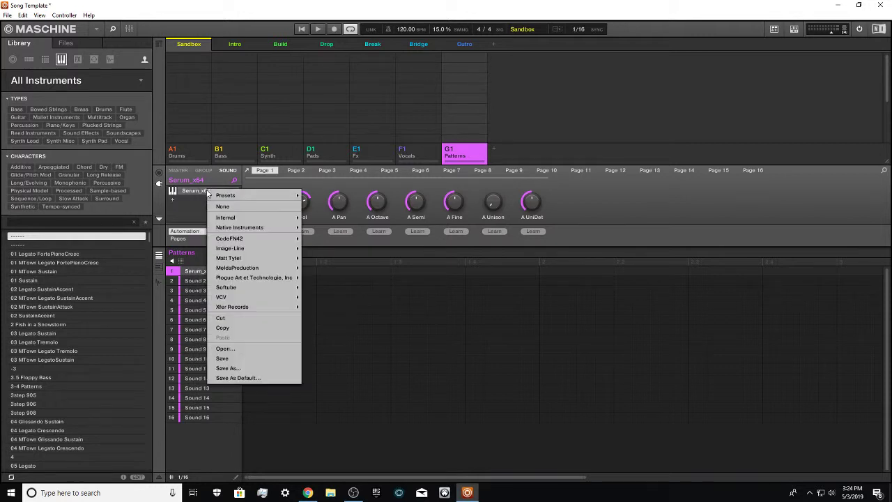
pyautogui.click(237, 322)
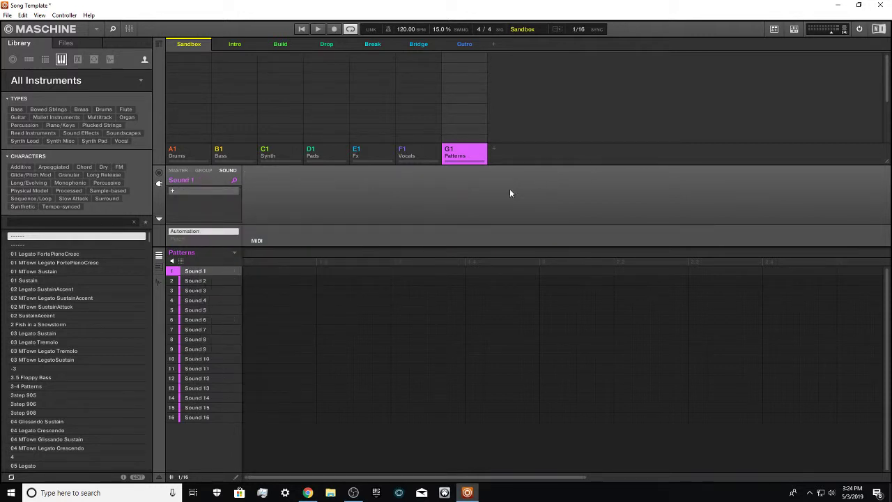
# - Select the Drums group through its pattern slot under the Sandbox scene
pyautogui.click(201, 56)
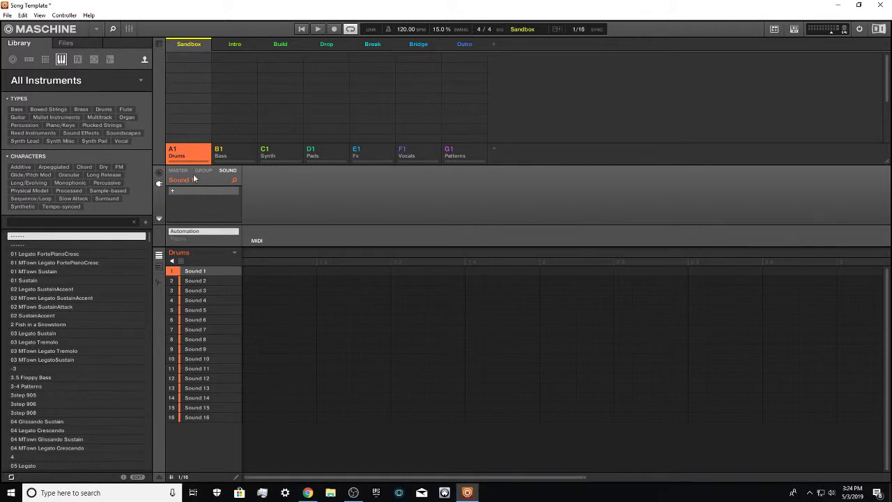